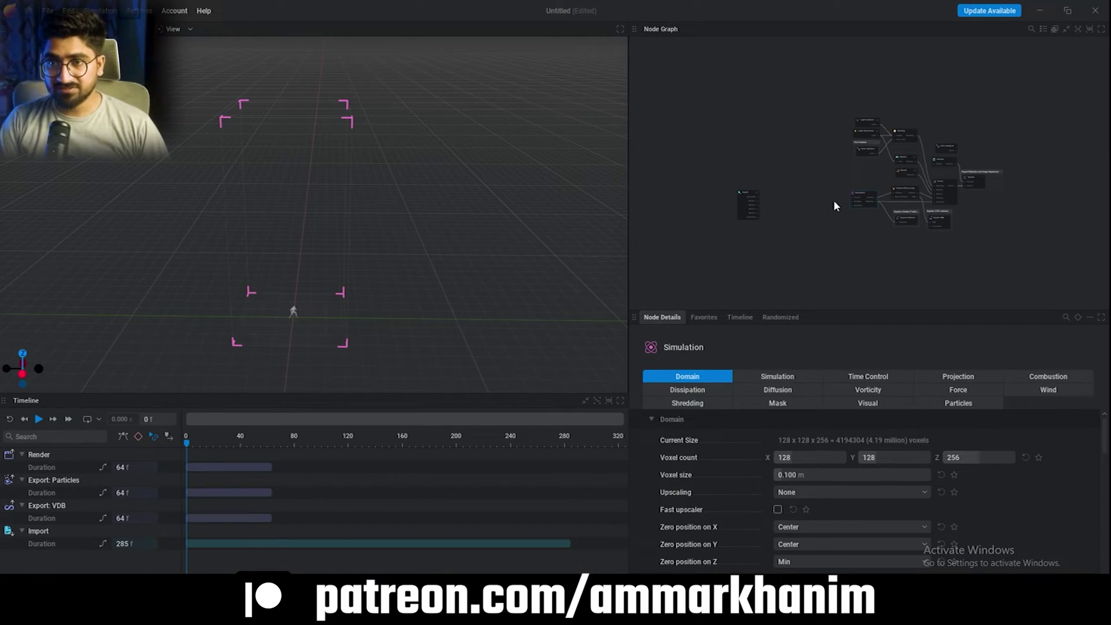
Shift the Simulation node left and select the imported character's node to inspect it
scroll(838, 197, "up", 3)
left_click_drag(849, 191, 820, 195)
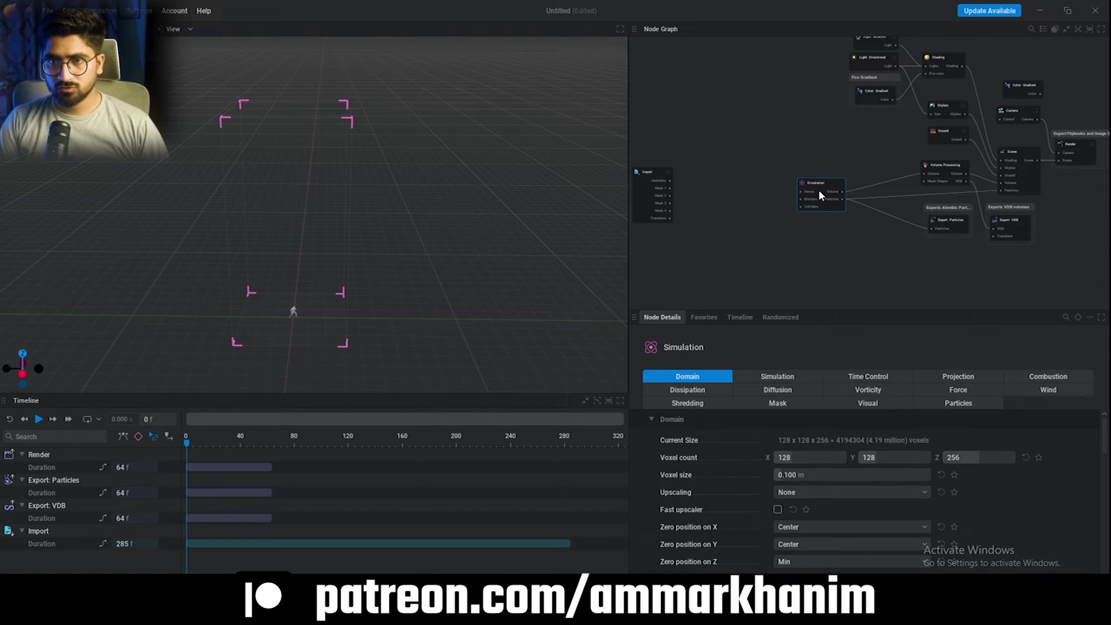
left_click(647, 201)
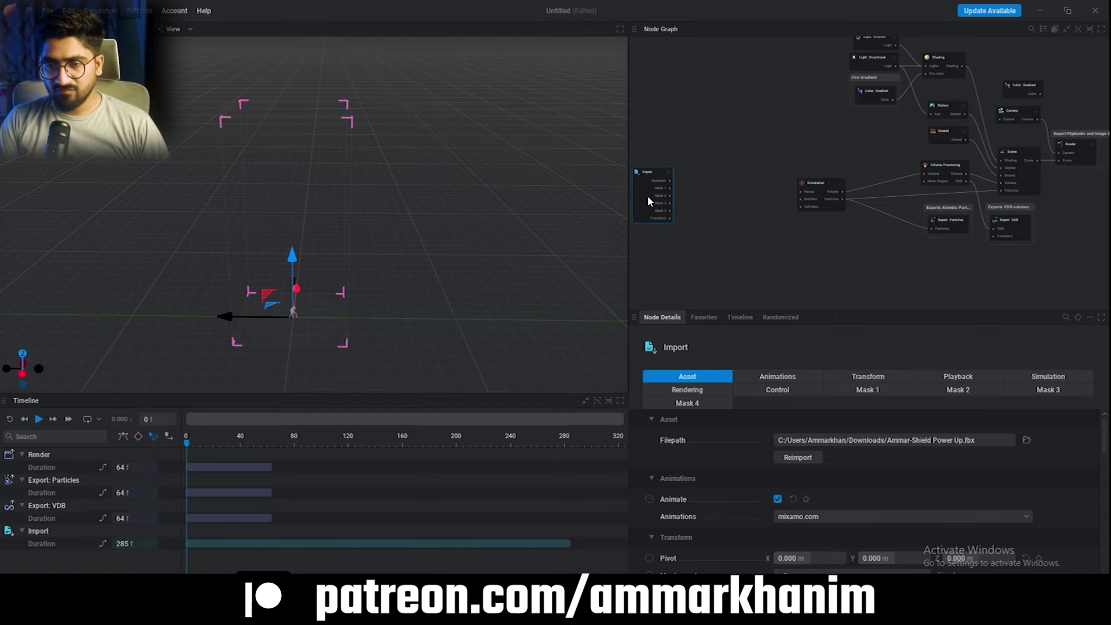
Add a new Import node and cancel the file browser, leaving its file path blank
right_click(685, 192)
mouse_move(711, 338)
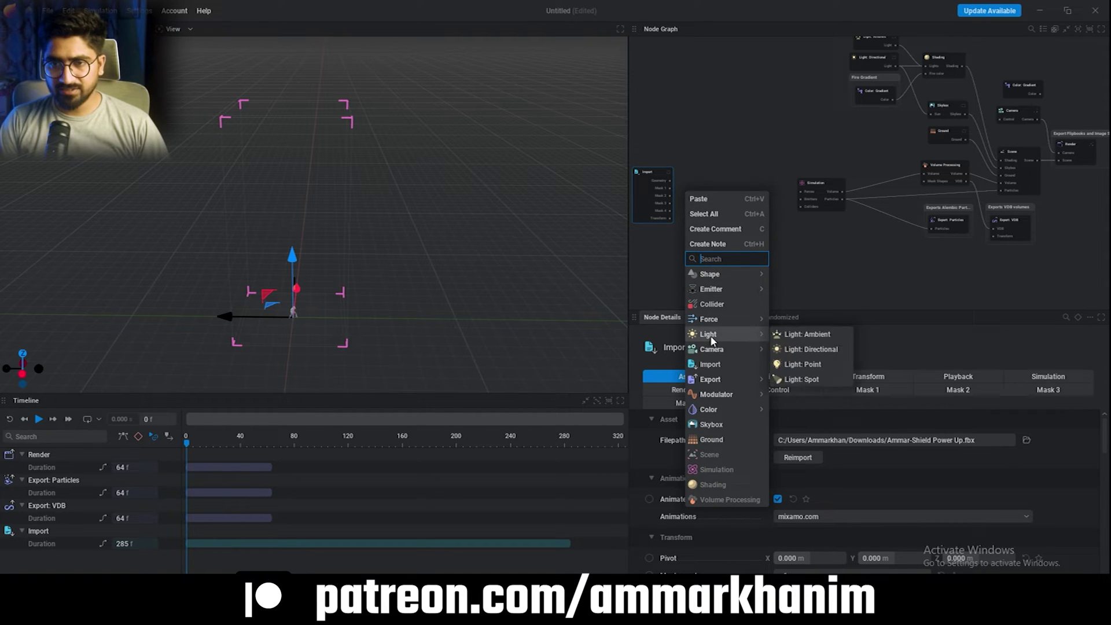
left_click(710, 364)
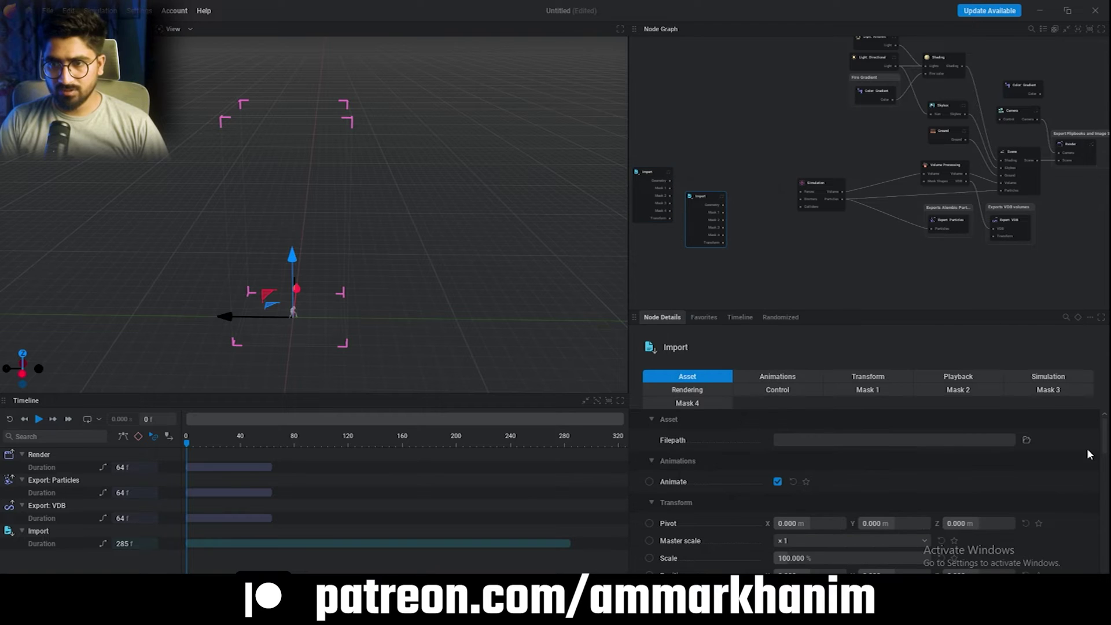
left_click(1027, 440)
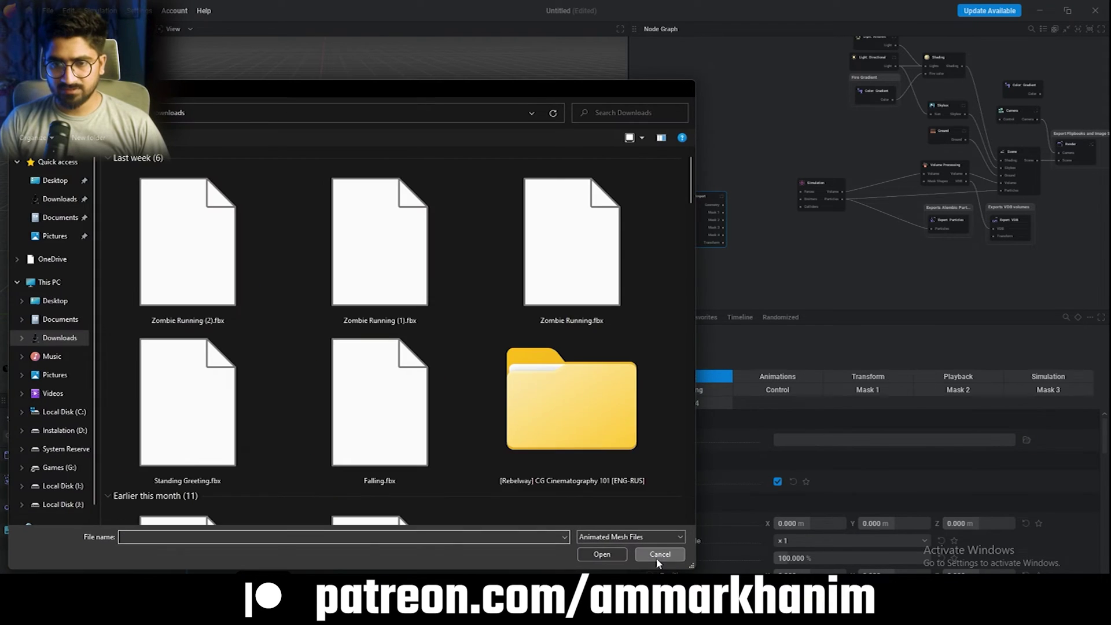
left_click(660, 555)
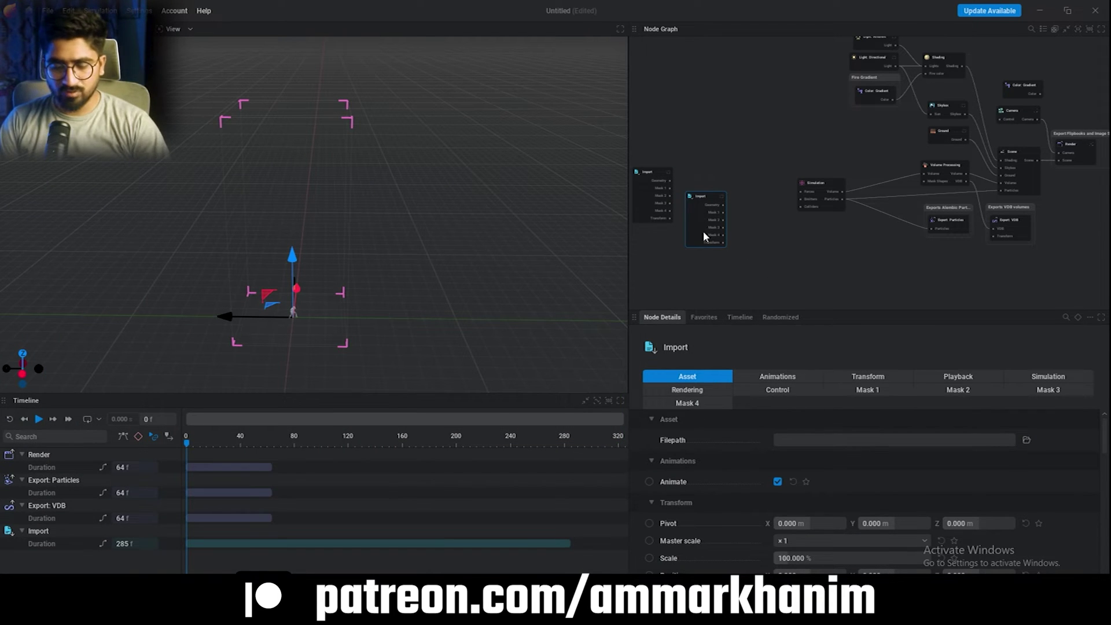
Delete the empty second Import node
key("Delete")
scroll(705, 236, "down", 1)
left_click(814, 199)
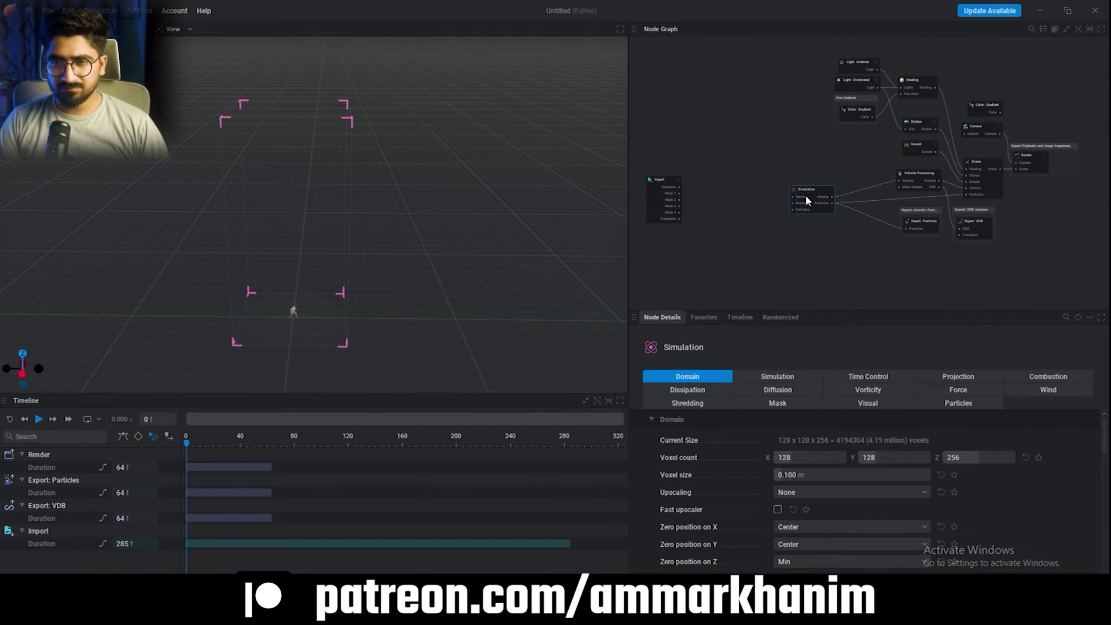
Set the Simulation voxel count to 300/200/50 and apply the new resolution
left_click(812, 457)
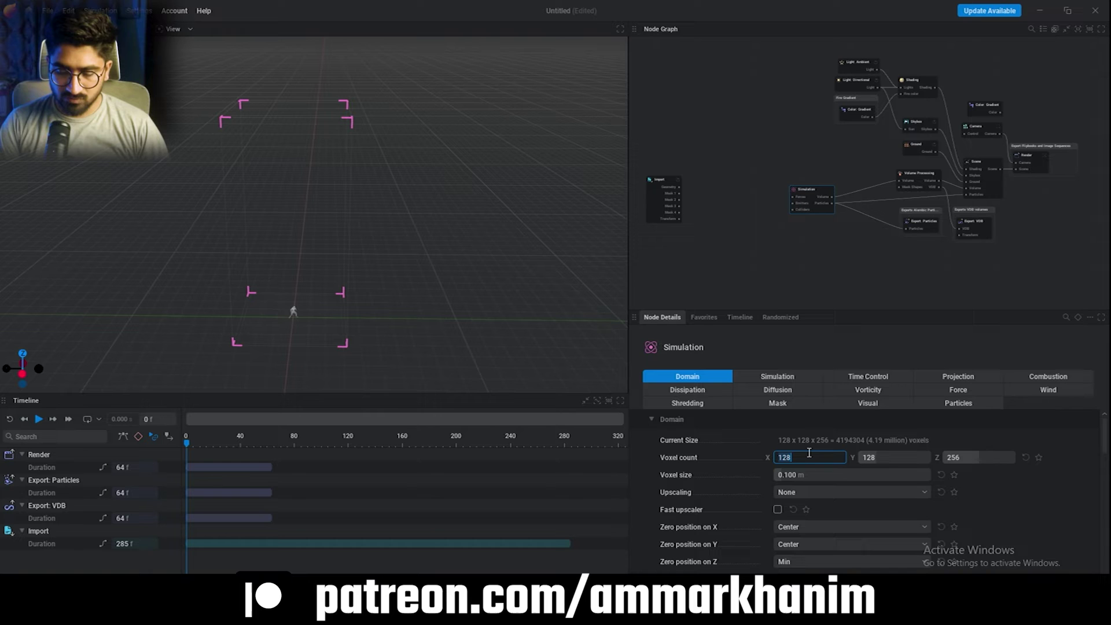
type("300")
key("Tab")
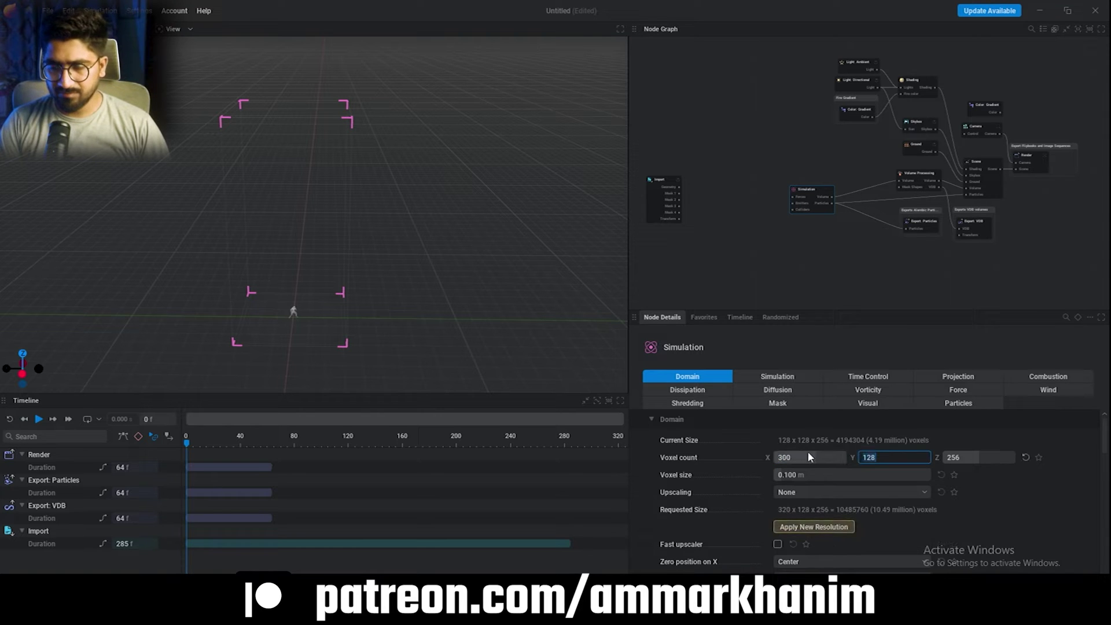
type("200")
key("Tab")
type("50")
key("Return")
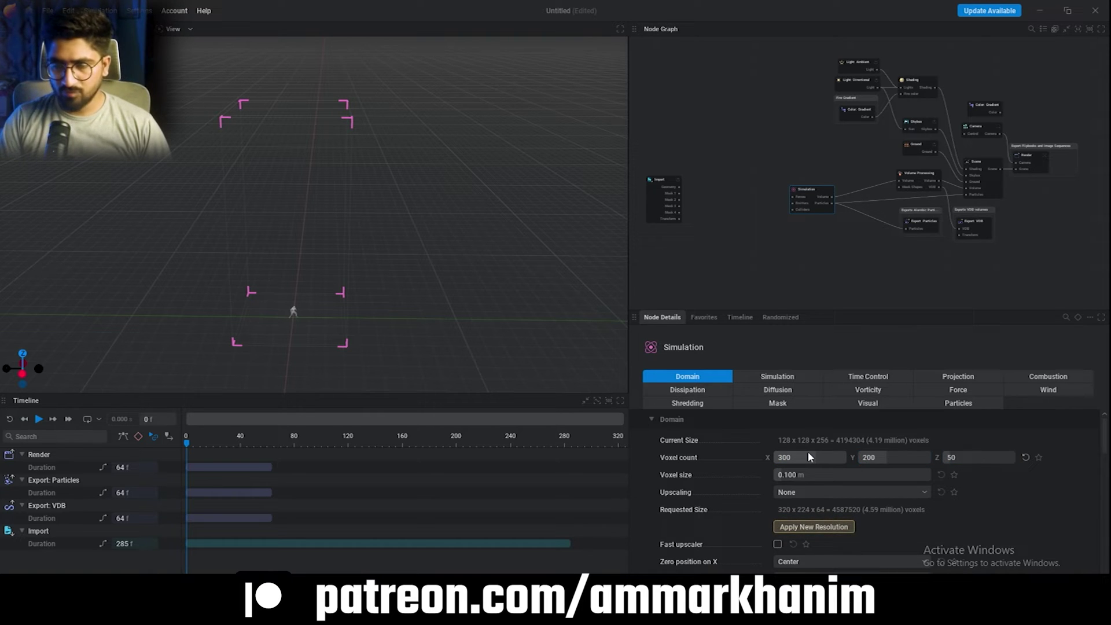
left_click(832, 529)
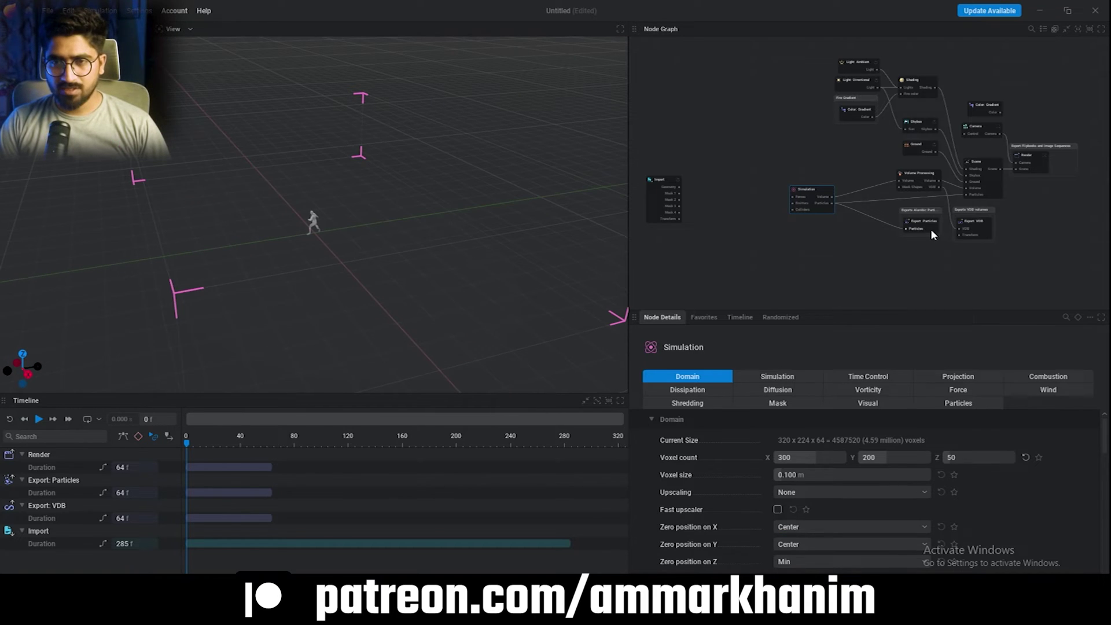
Feed the Simulation a new Emitter: Volume with a Shape: Primitive attached
scroll(931, 228, "up", 2)
left_click(854, 197)
left_click_drag(876, 194, 723, 215)
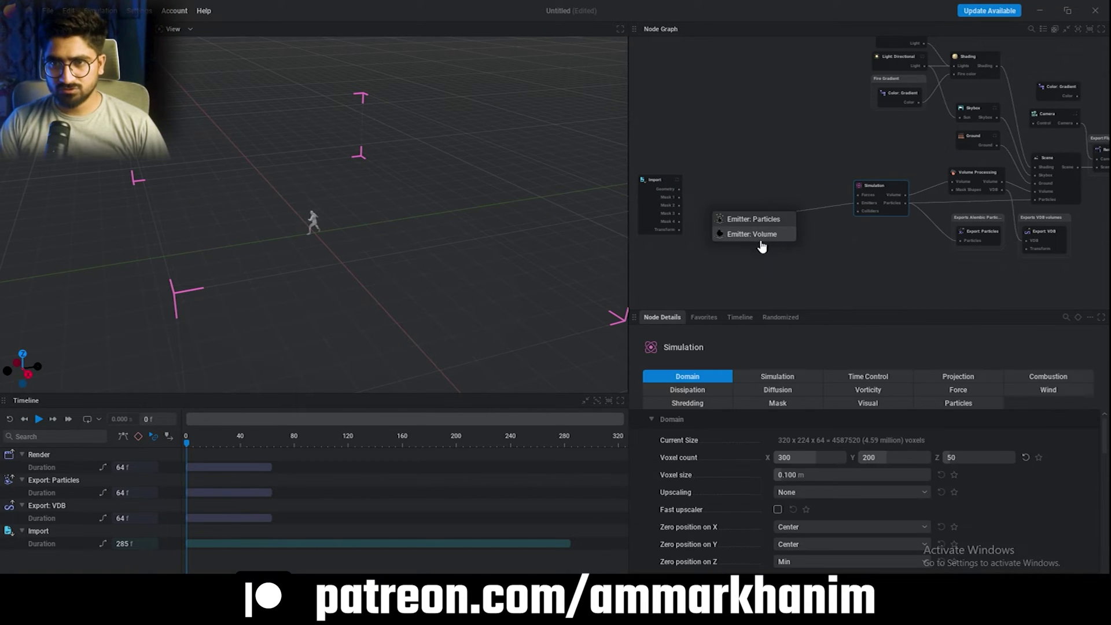
left_click(758, 233)
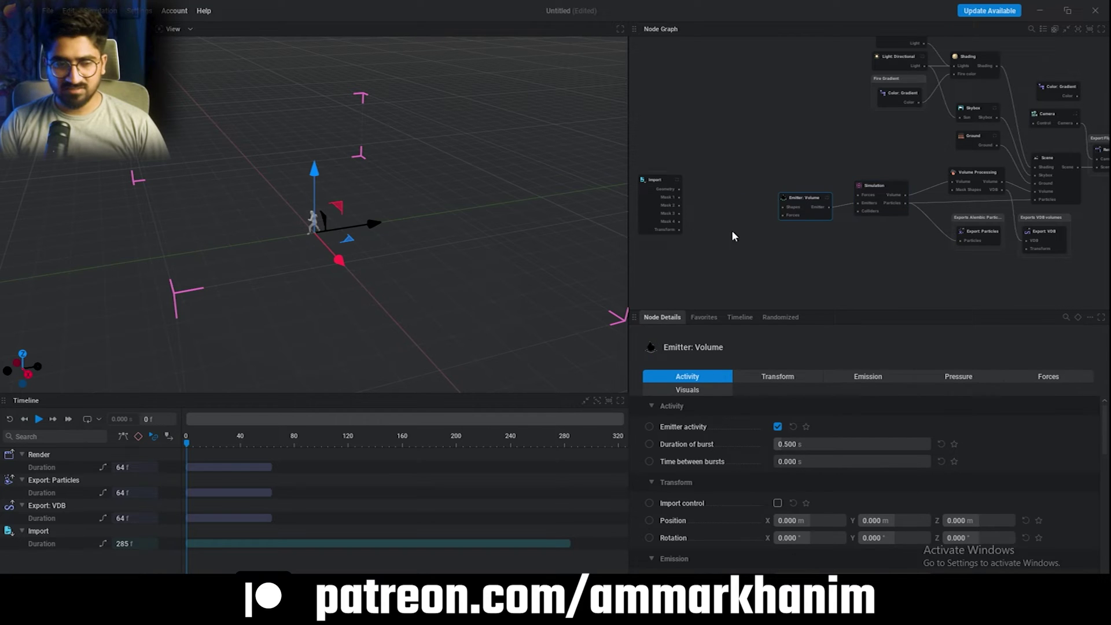
left_click_drag(782, 206, 747, 211)
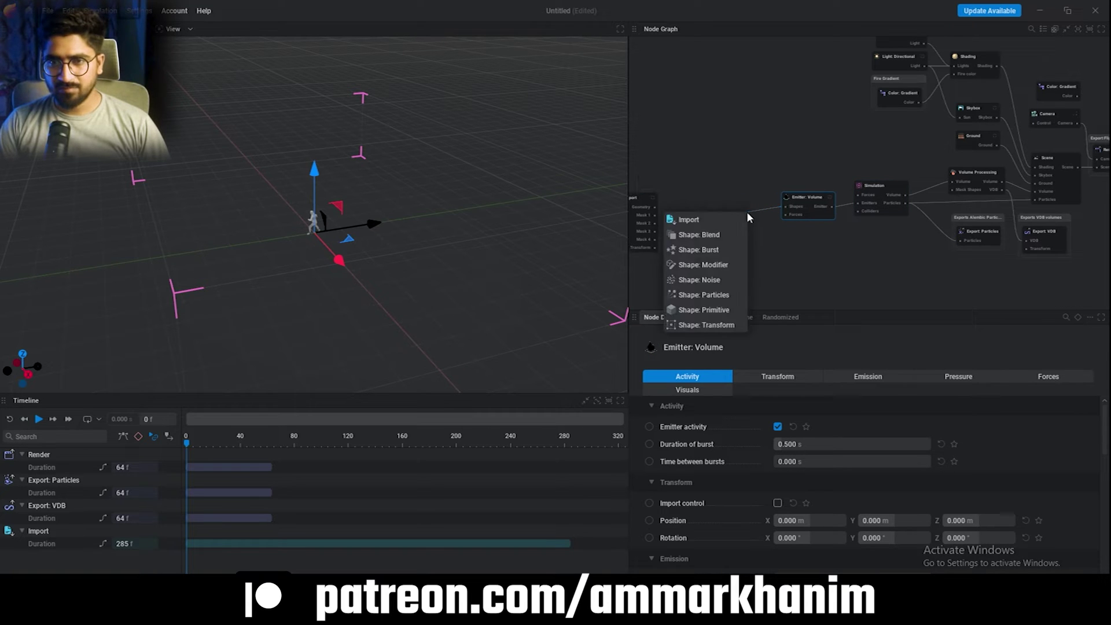
left_click(716, 309)
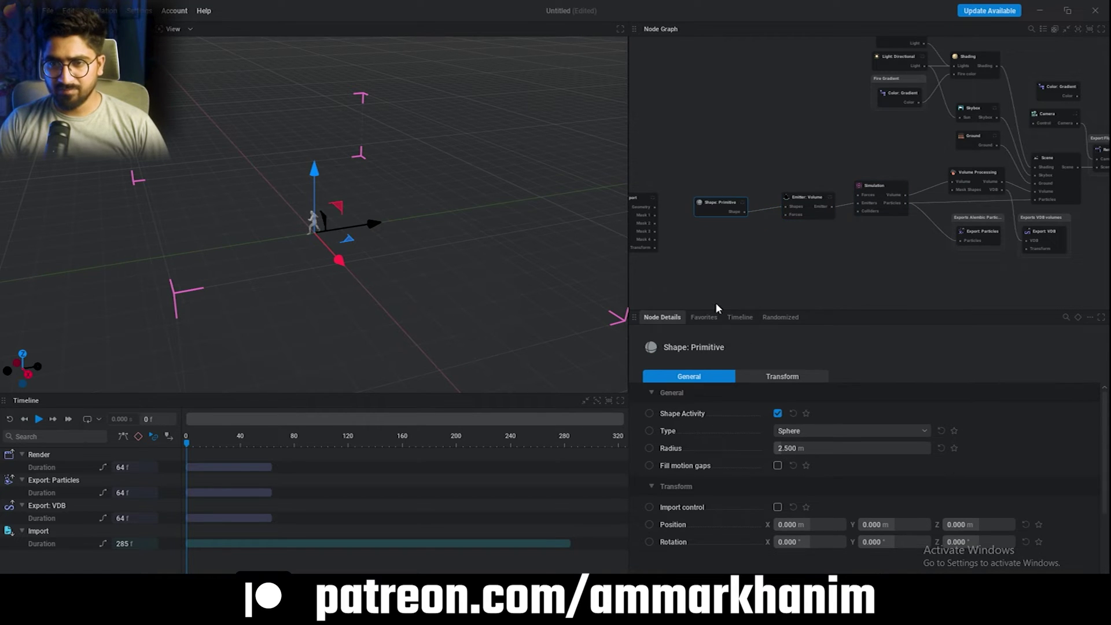
Make the primitive a Box sized 33.333 × 23 × 0.5 m
left_click(802, 433)
left_click(795, 253)
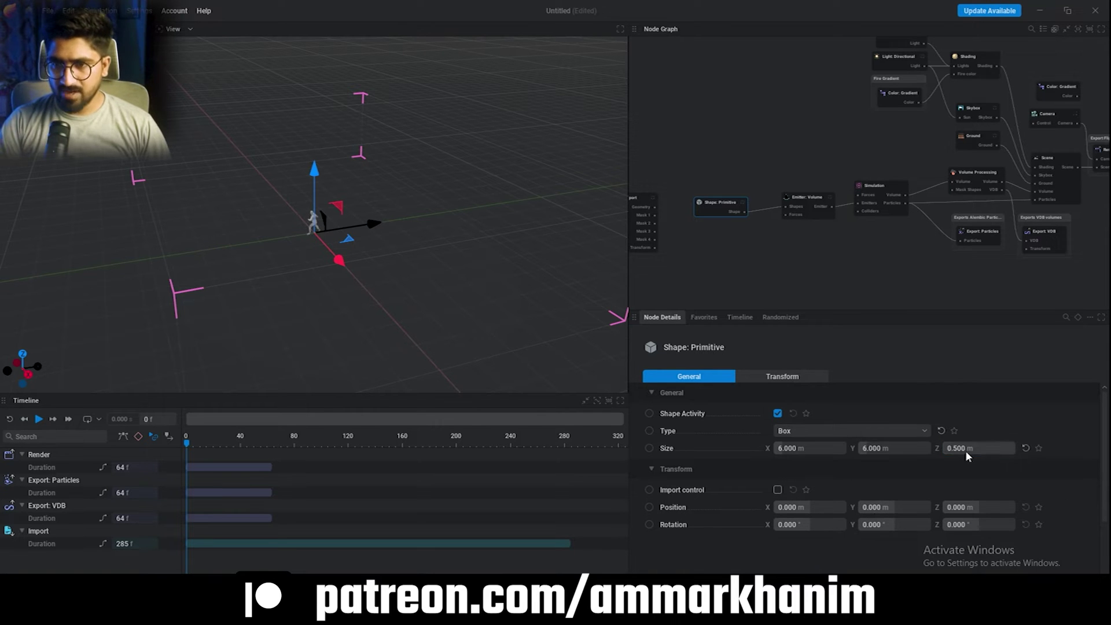
left_click_drag(967, 448, 949, 448)
key("space")
left_click_drag(810, 448, 920, 448)
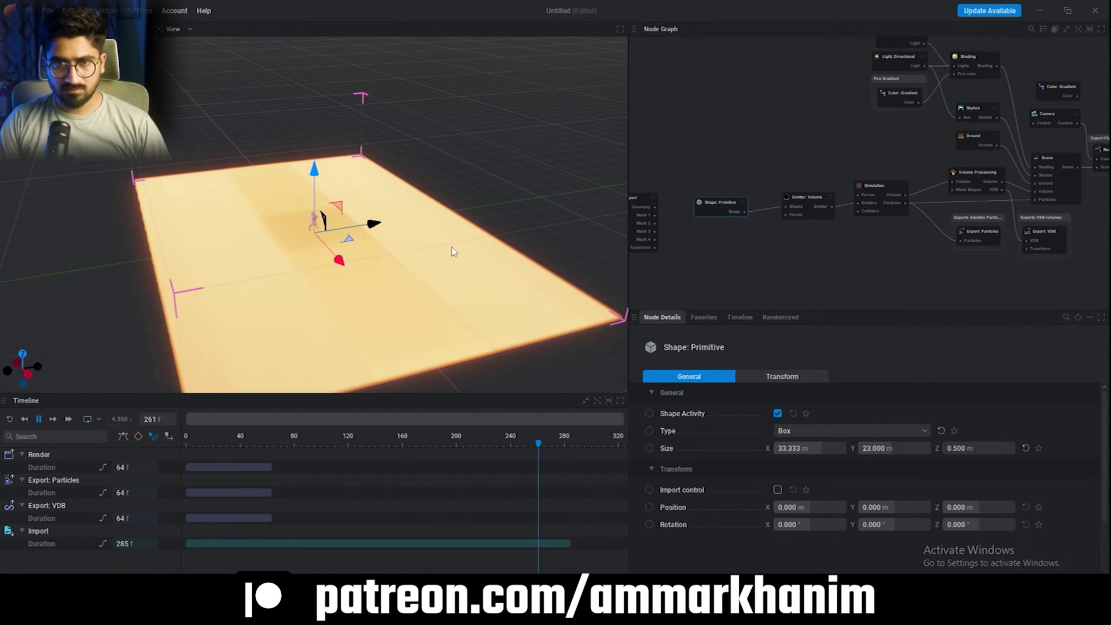
left_click_drag(721, 203, 738, 199)
Set the volume emitter's Fuel emission to No Emission and Smoke rate to 200 %/s
left_click(808, 201)
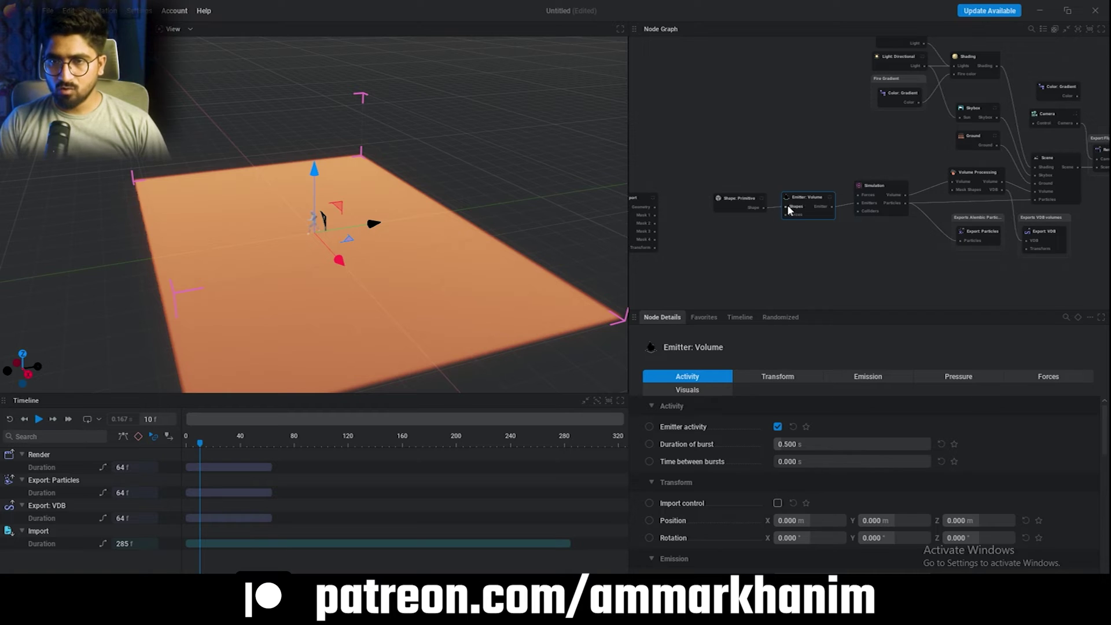
left_click(877, 377)
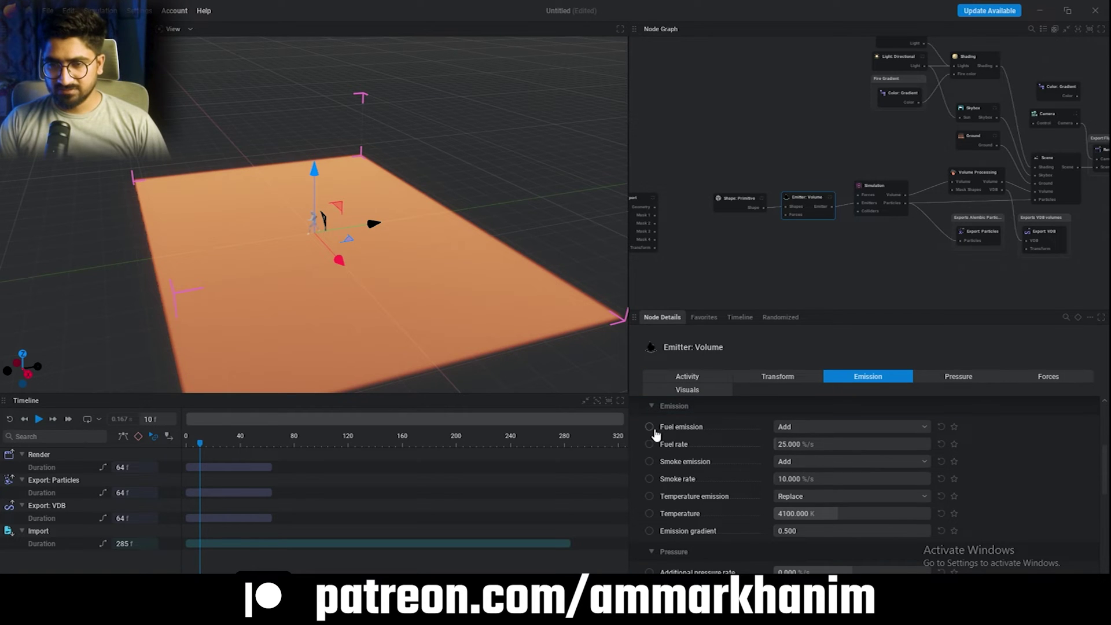
left_click(850, 434)
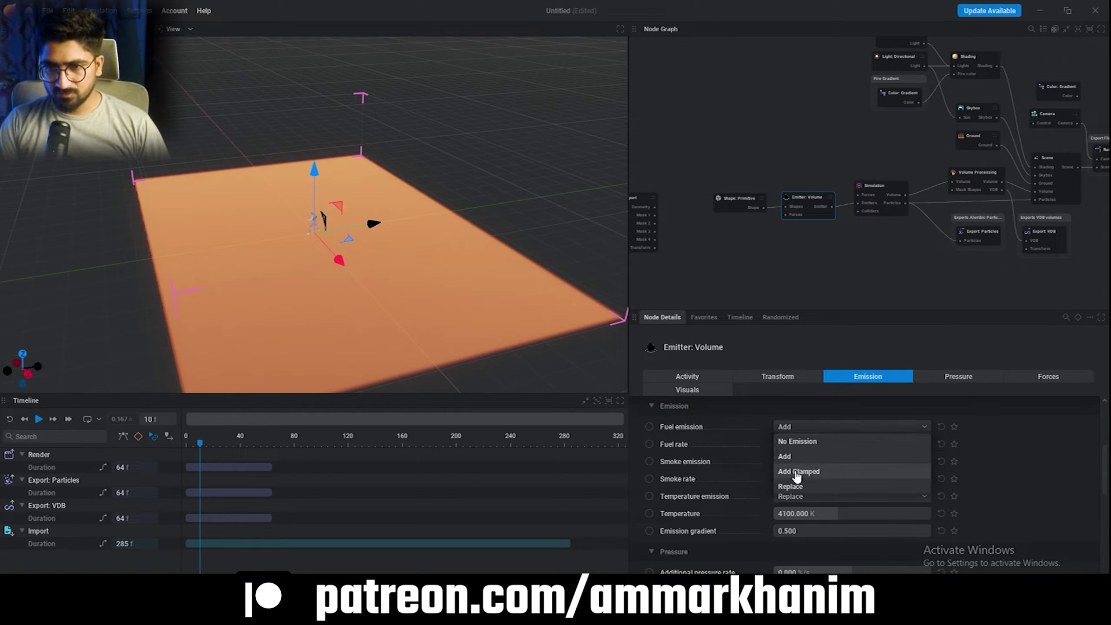
left_click(799, 443)
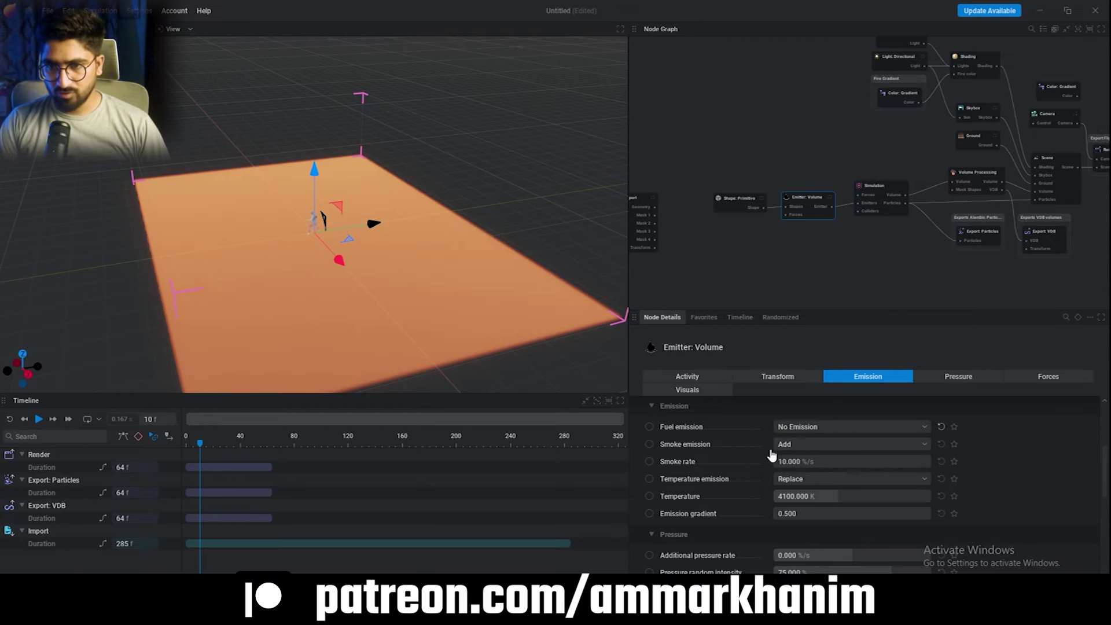
left_click(799, 462)
type("200")
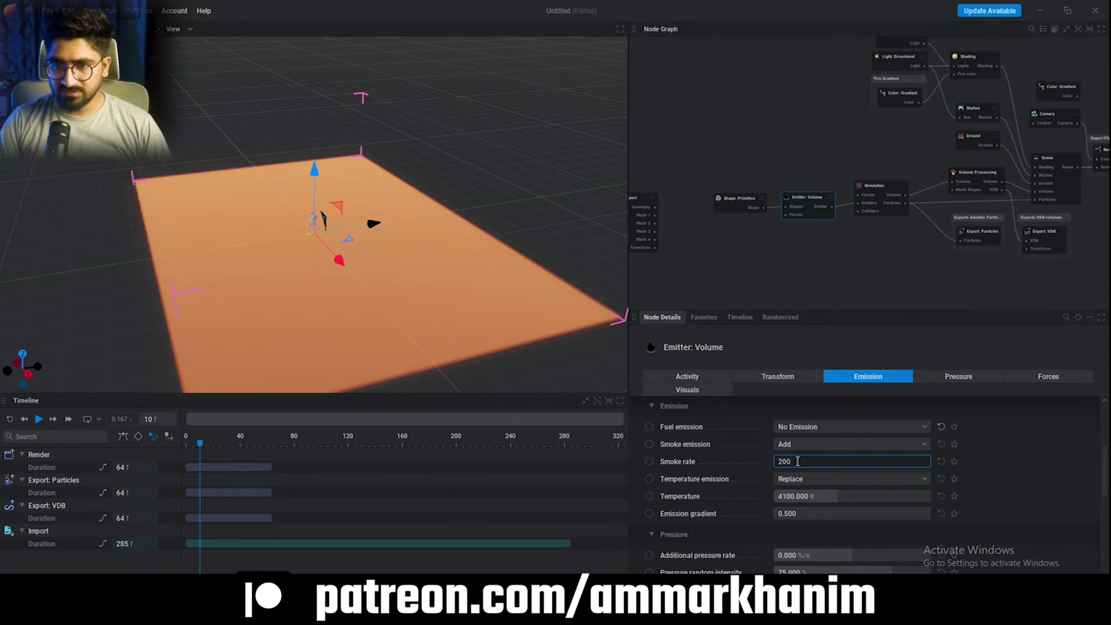
key("Return")
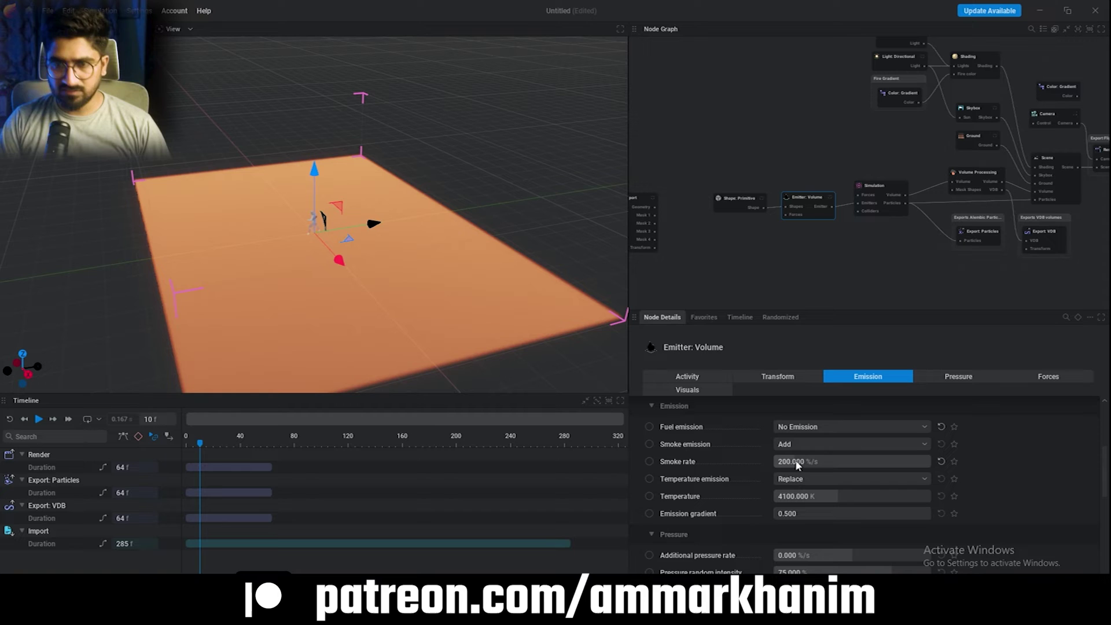
Replay the simulation to preview the grey smoke slab
key("space")
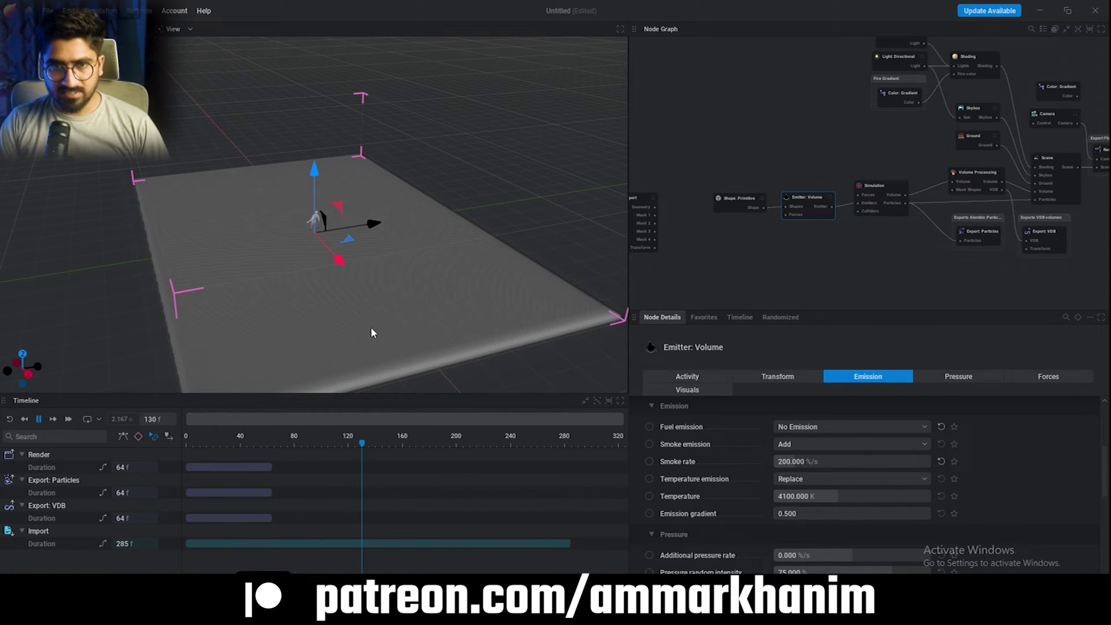
key("space")
left_click(730, 192)
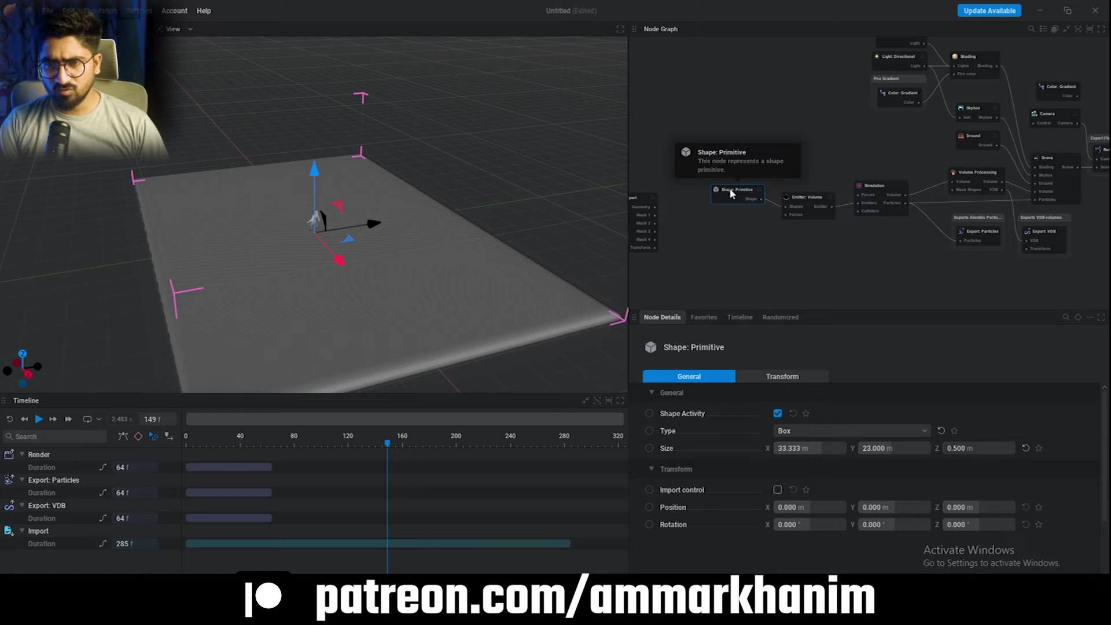
Attach a Force: Line to the volume emitter with a push strength of -200
left_click(786, 215)
left_click_drag(787, 215, 745, 228)
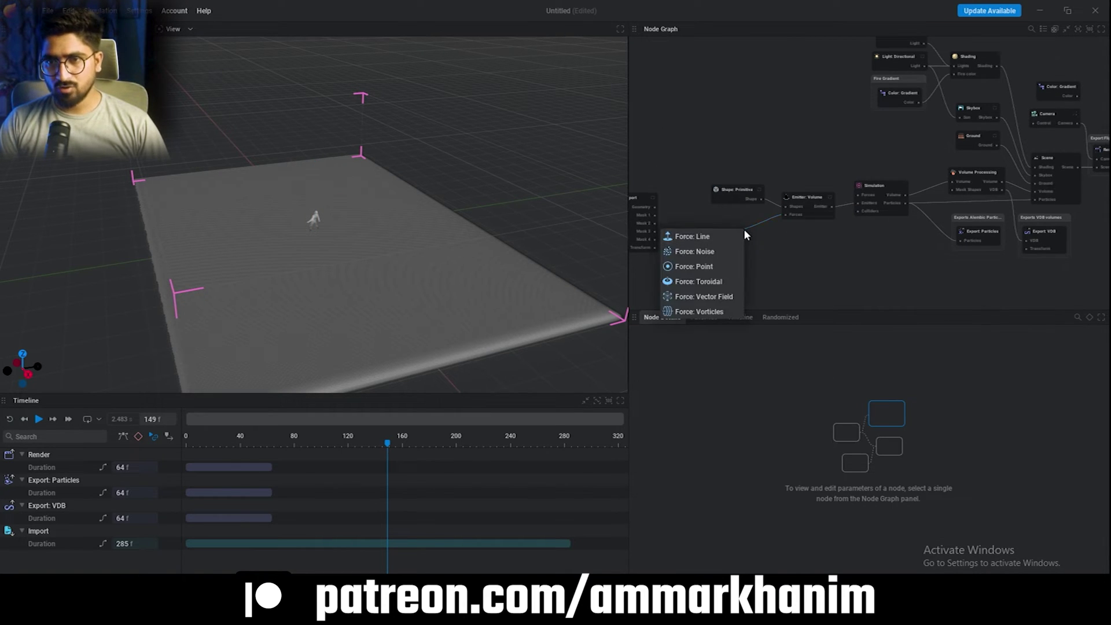
left_click(712, 242)
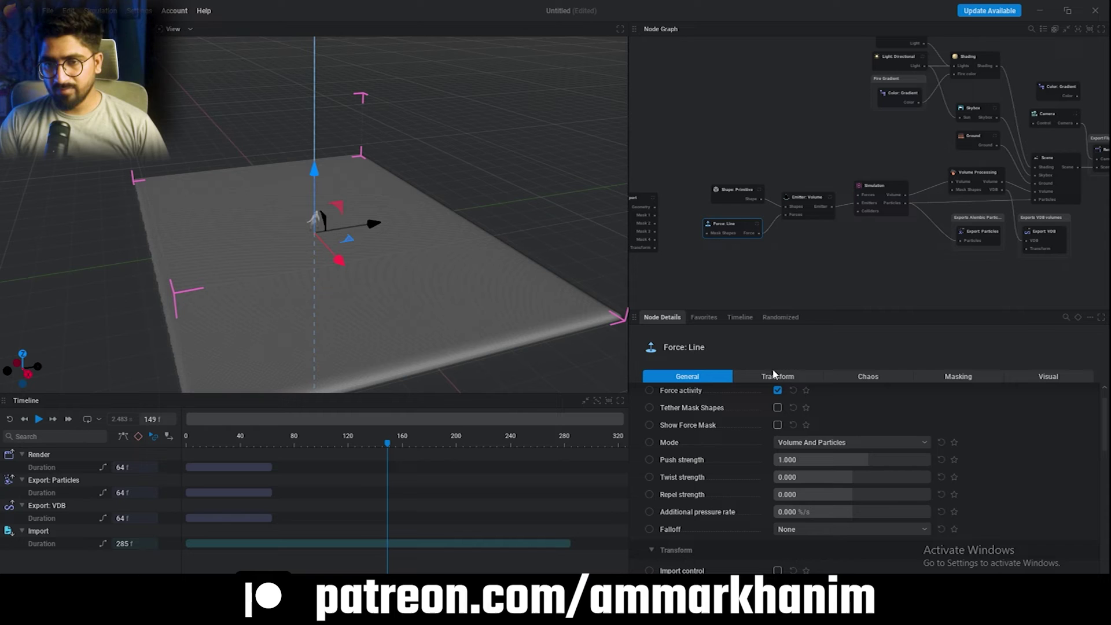
left_click(795, 459)
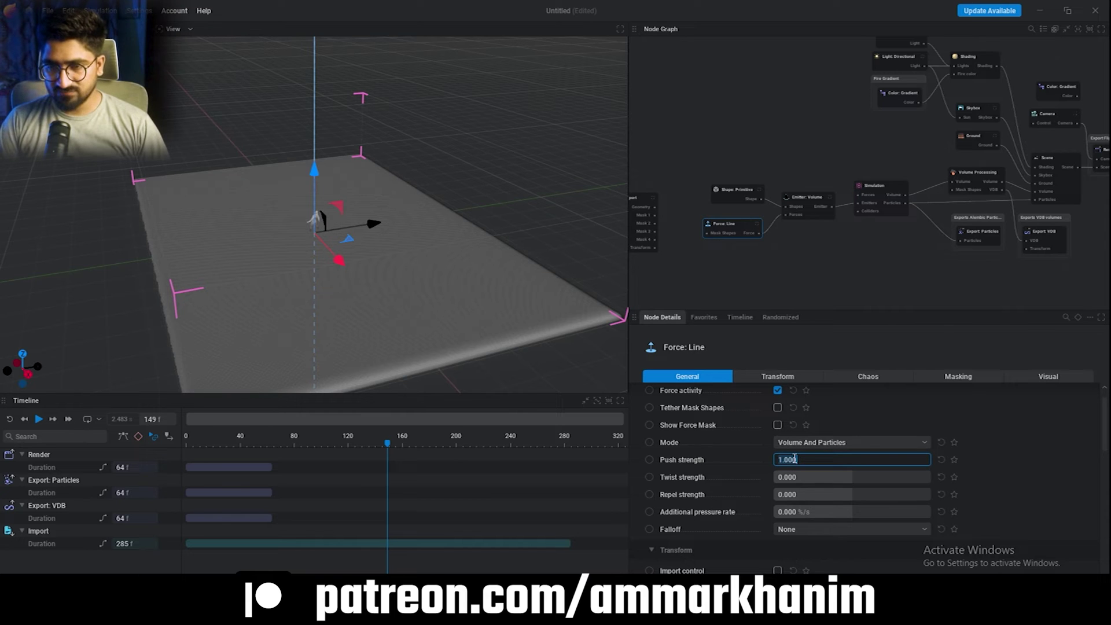
left_click(788, 375)
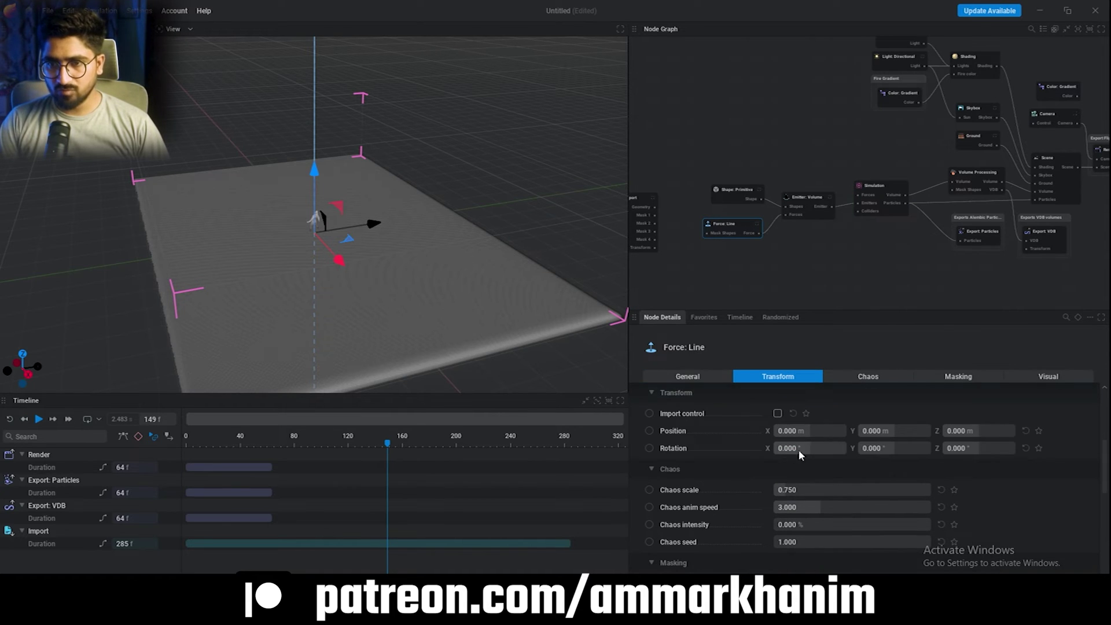
left_click(712, 377)
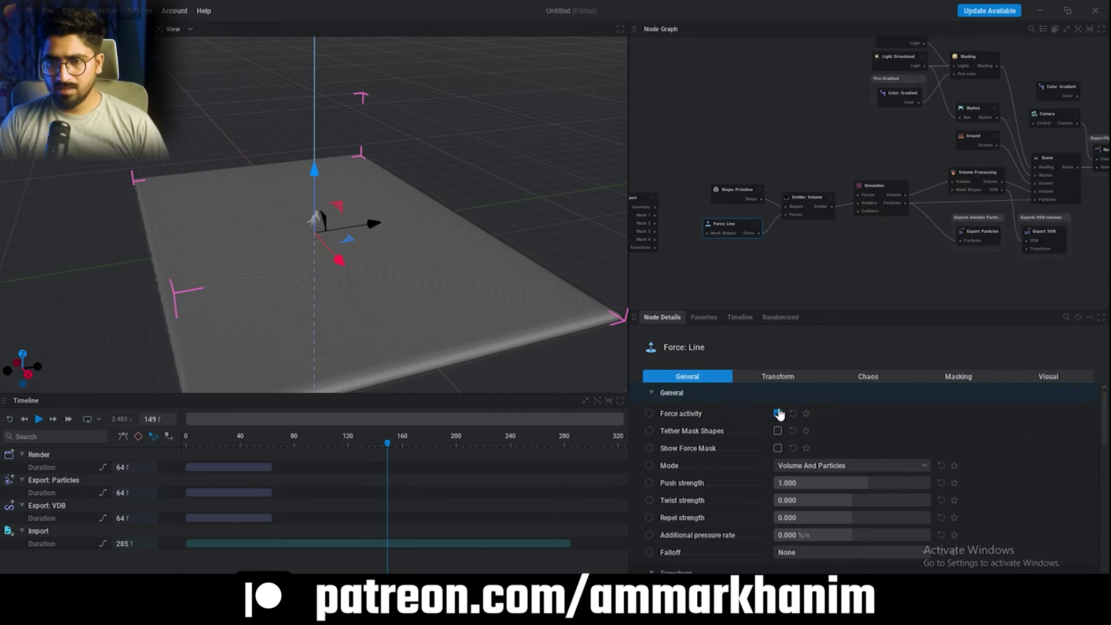
left_click(834, 484)
type("-20")
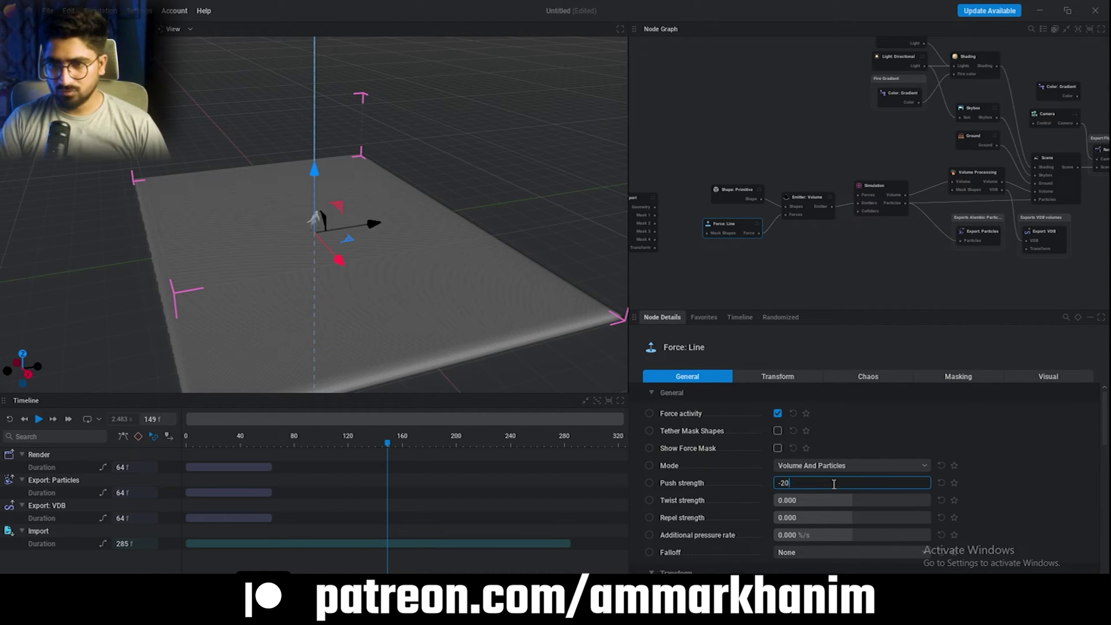
type("0")
key("Return")
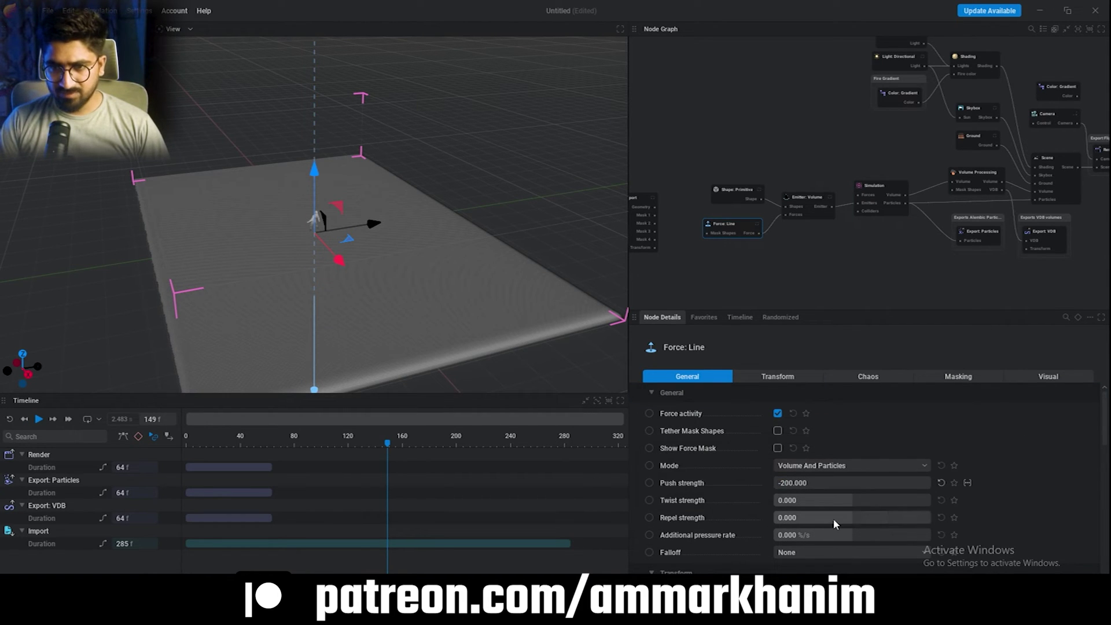
Preview the spreading smoke, then reselect the line force and enlarge the timeline
left_click(404, 302)
key("space")
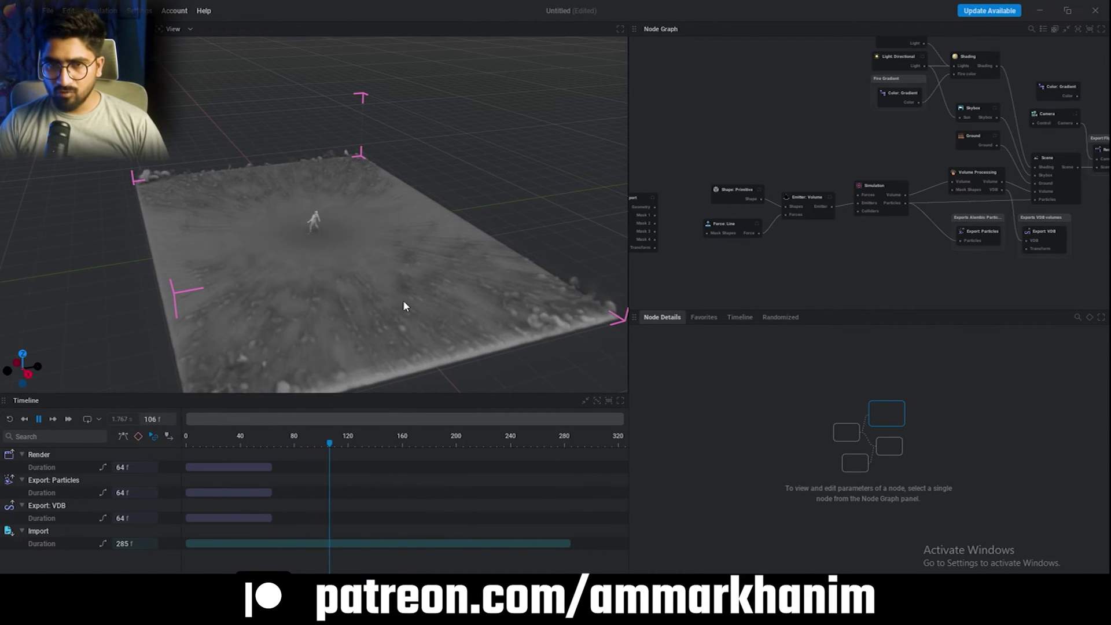
key("space")
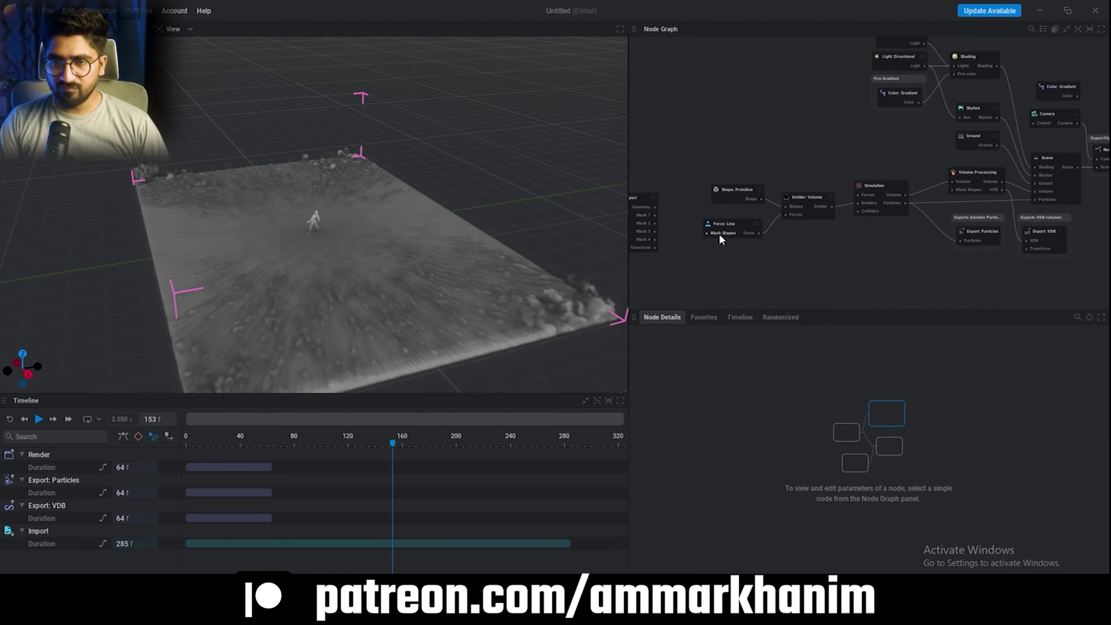
left_click_drag(720, 237, 725, 235)
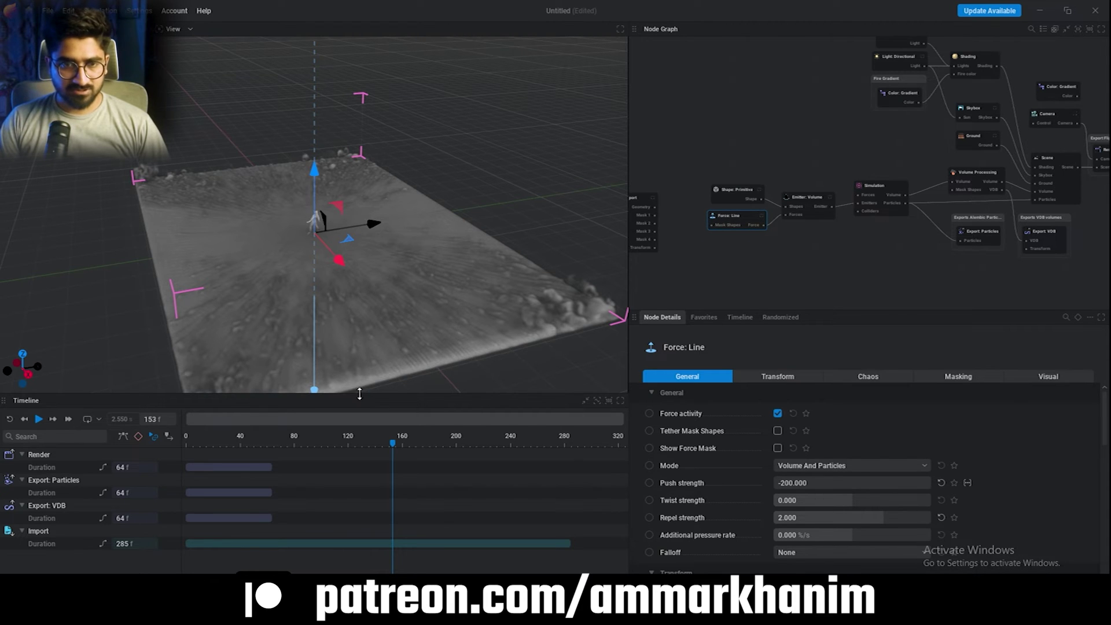
left_click_drag(360, 394, 360, 347)
mouse_move(668, 414)
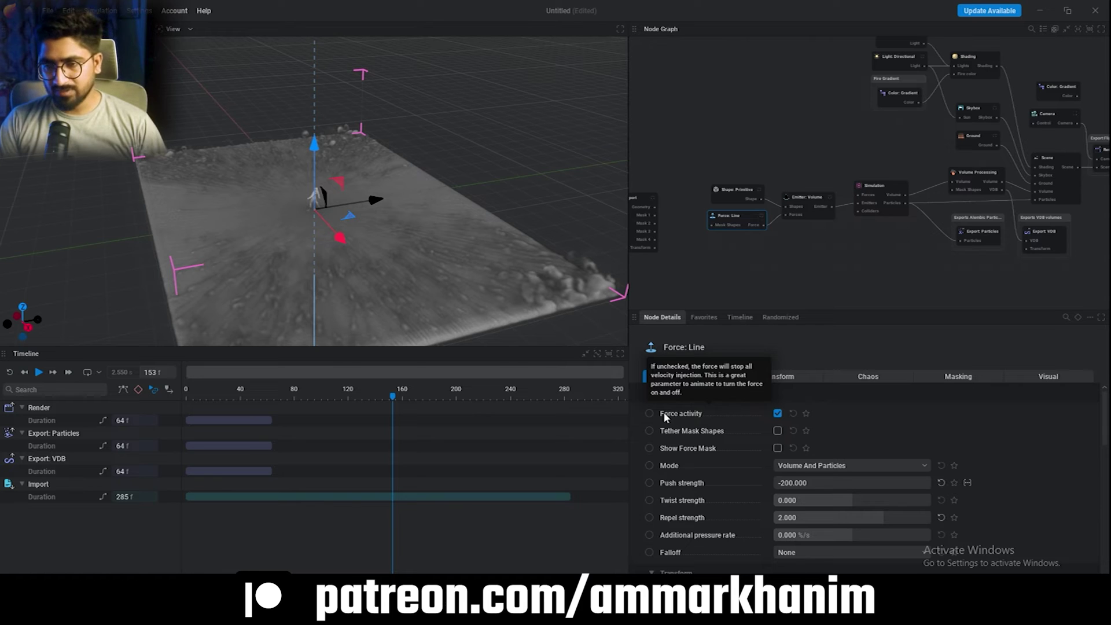
Keyframe Force activity, toggling Enabled around frames 70 and 207, then play the simulation
left_click(649, 413)
key("f")
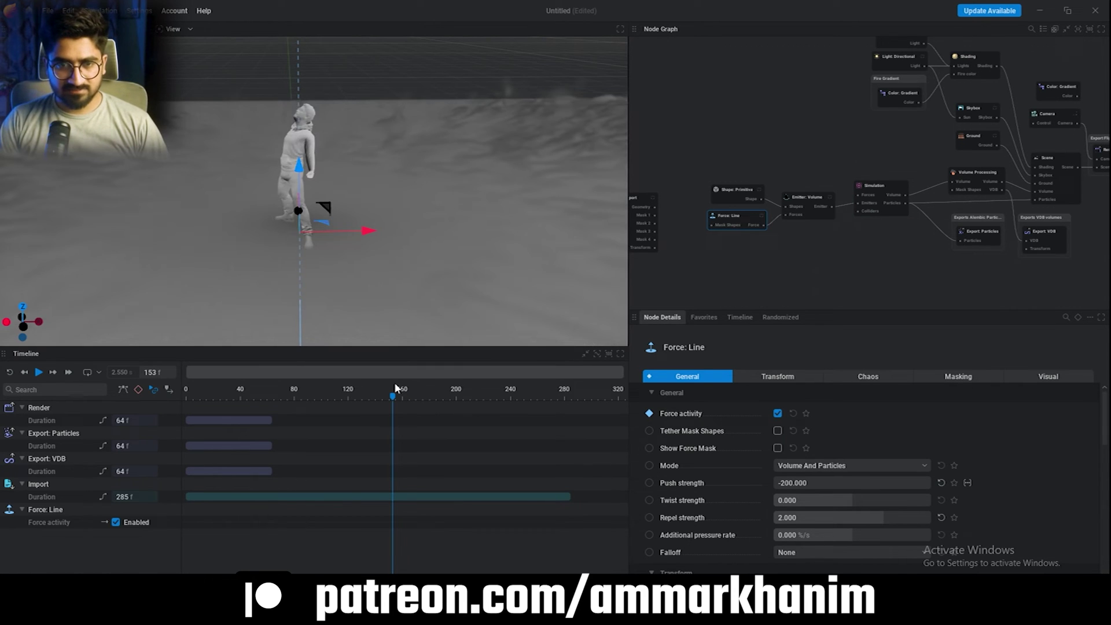
left_click_drag(390, 396, 281, 397)
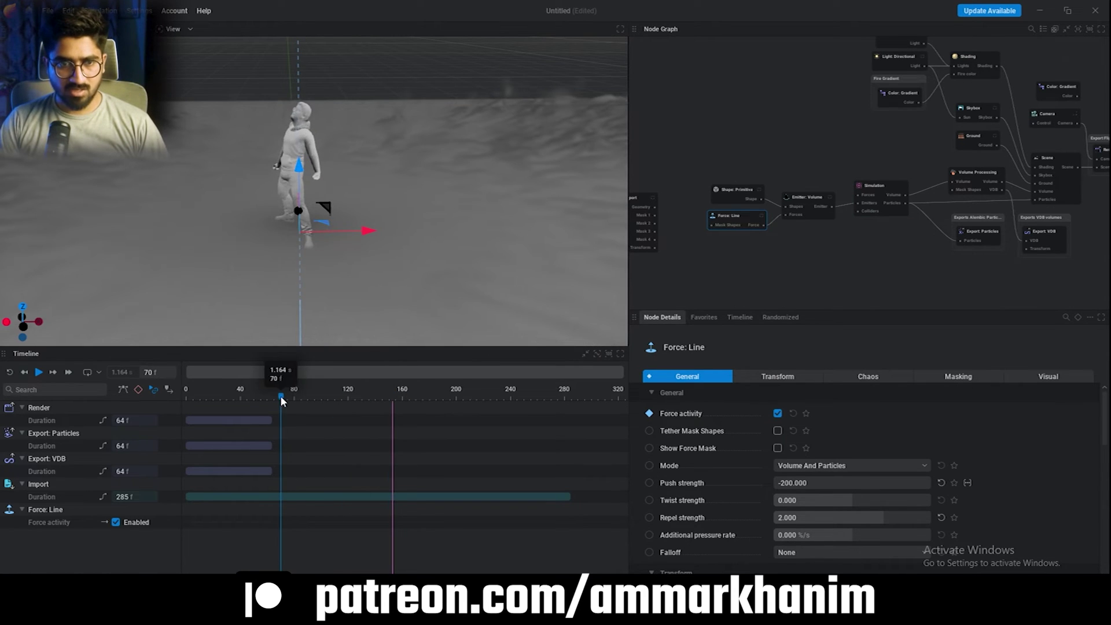
left_click(116, 523)
left_click(116, 522)
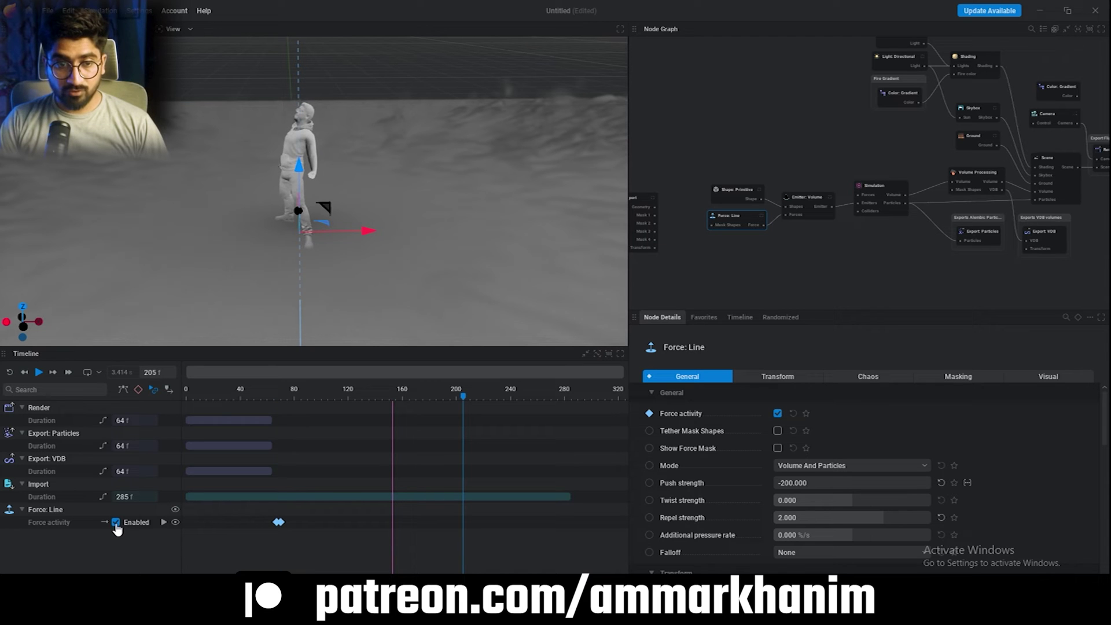
left_click(116, 522)
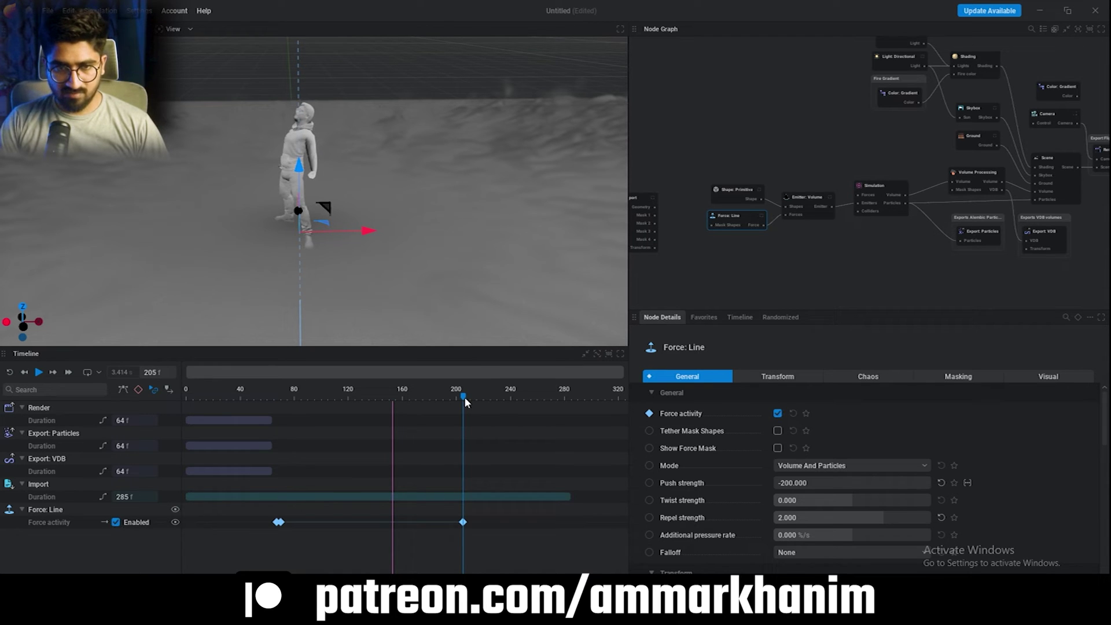
key("Right")
key("Right")
left_click(116, 523)
left_click(116, 523)
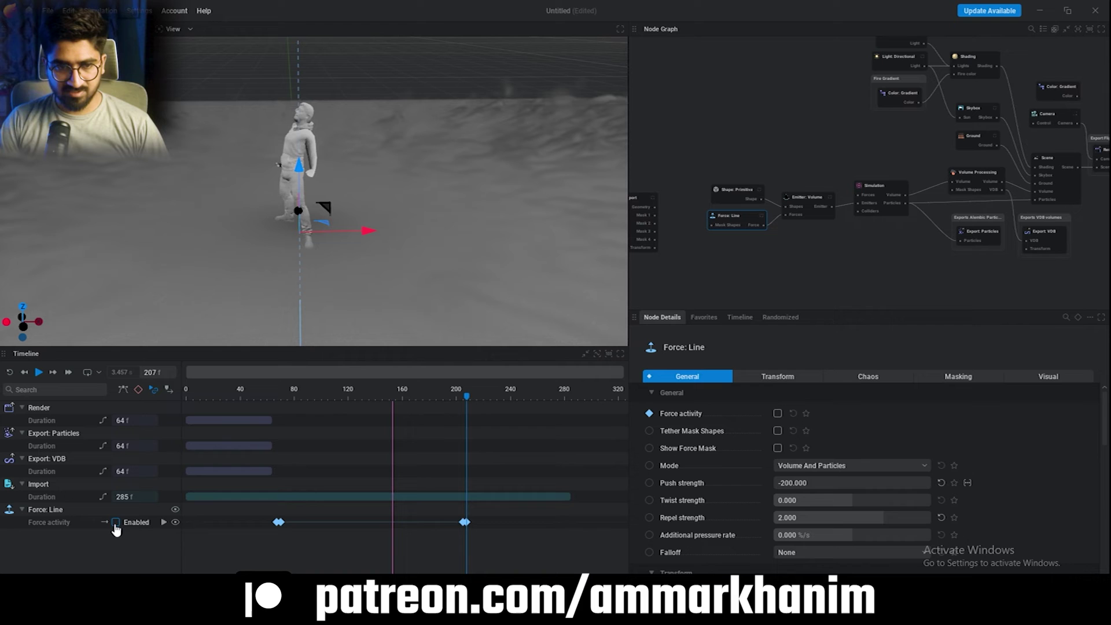
left_click_drag(745, 219, 752, 220)
key("space")
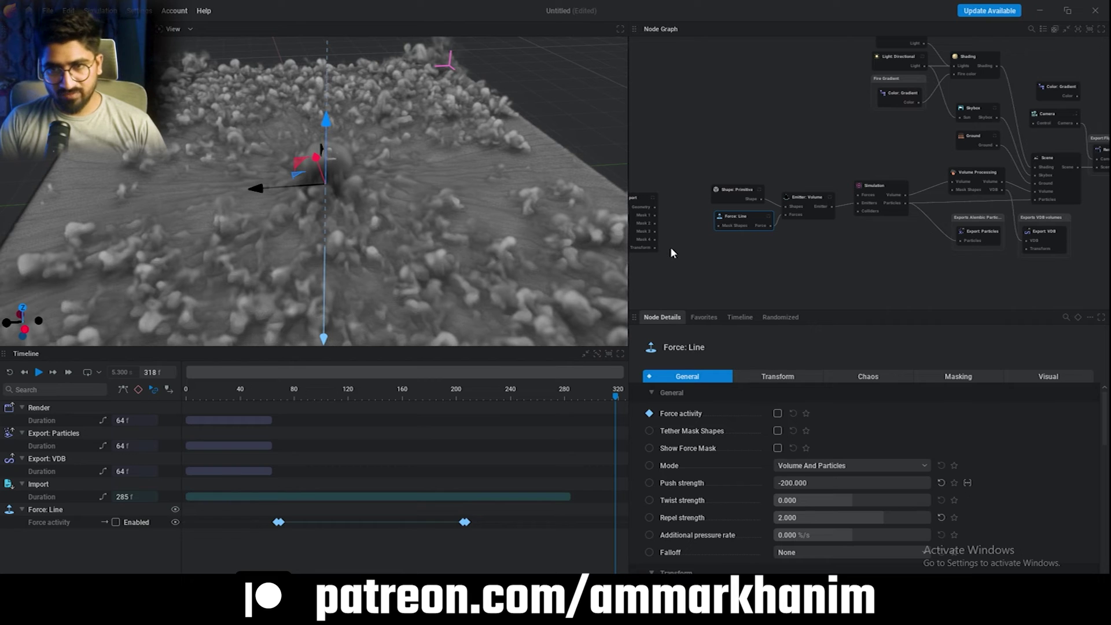
Set Shading > Smoke coloring to Exposed Color Gradient
left_click(670, 246)
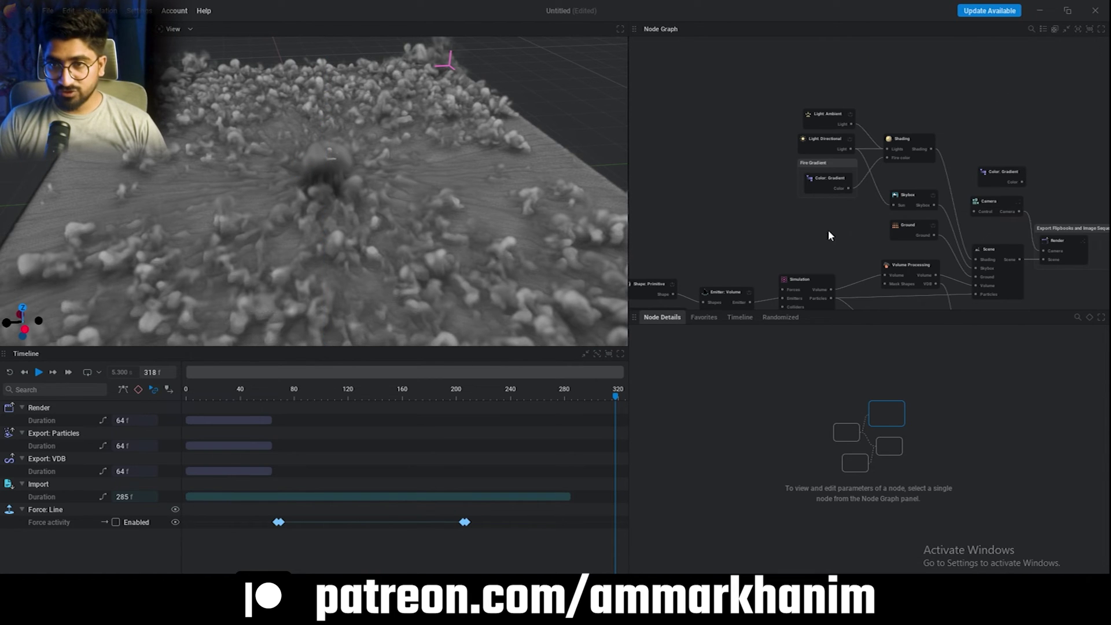
left_click(907, 145)
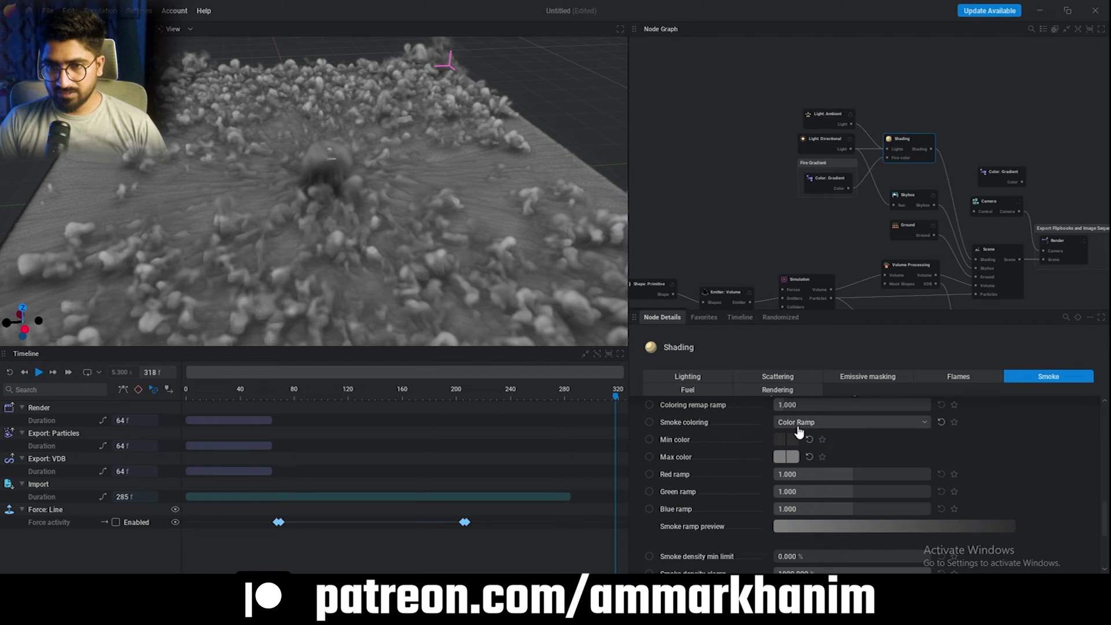
left_click(802, 427)
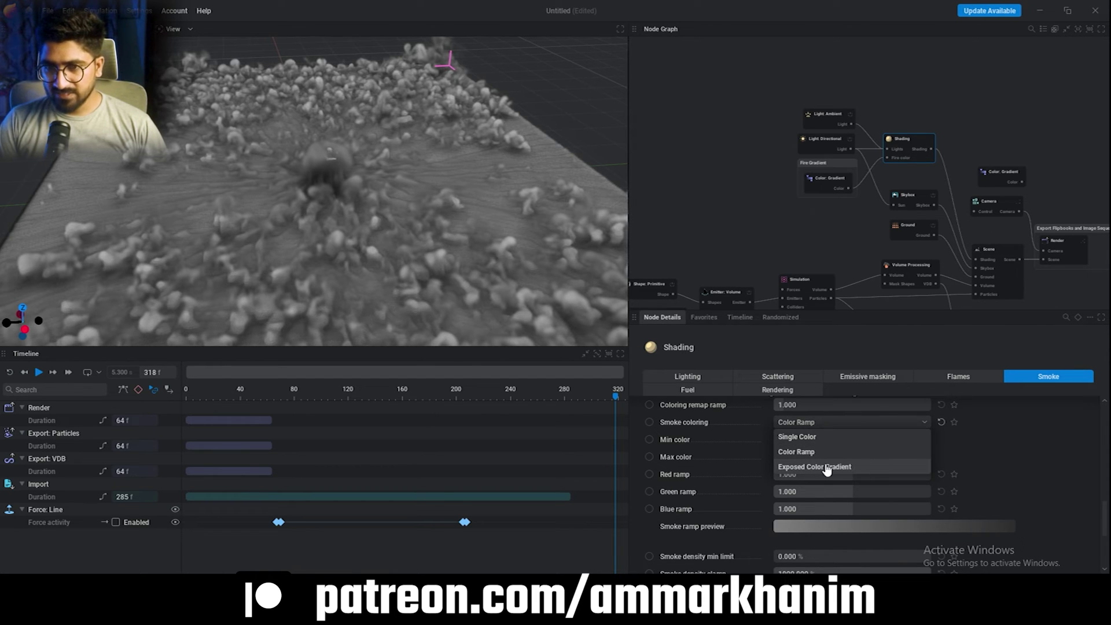
left_click(827, 468)
Duplicate the fire Color: Gradient node and wire the copy into Smoke color
left_click(842, 186)
scroll(845, 191, "up", 4)
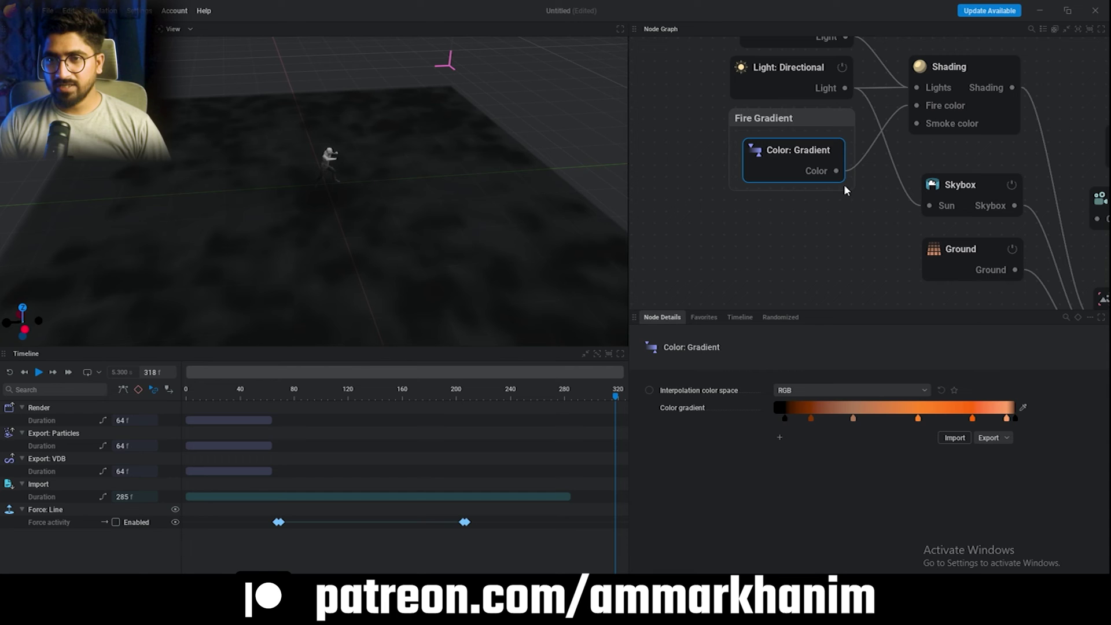
mouse_move(836, 171)
left_mouse_down()
mouse_move(919, 128)
mouse_move(851, 142)
mouse_move(799, 173)
left_mouse_up()
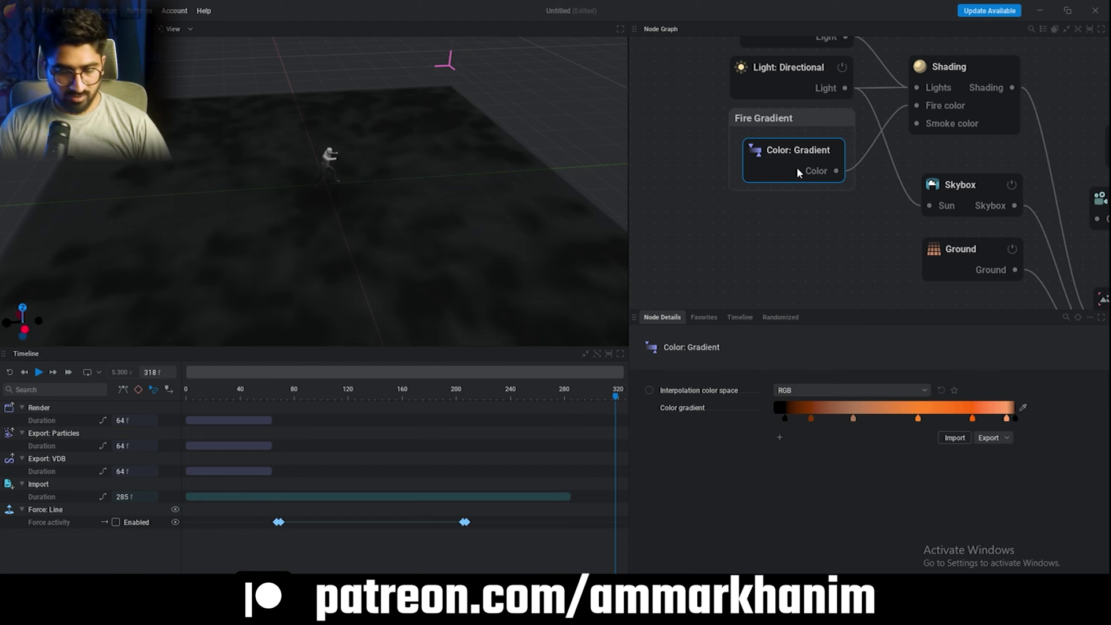
key("ctrl+d")
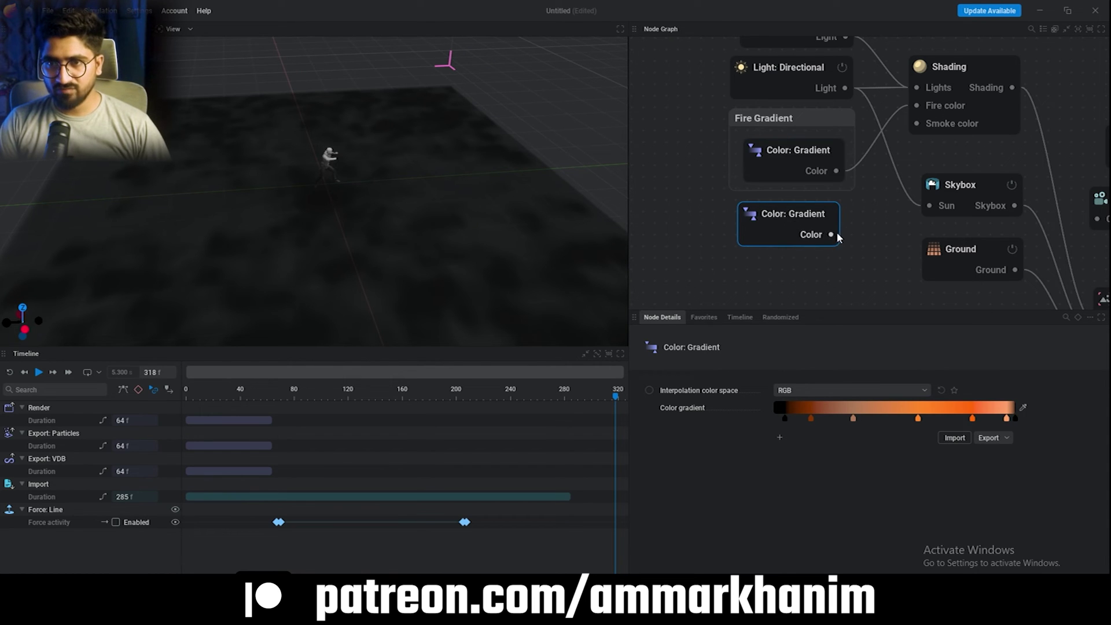
left_click_drag(831, 235, 930, 125)
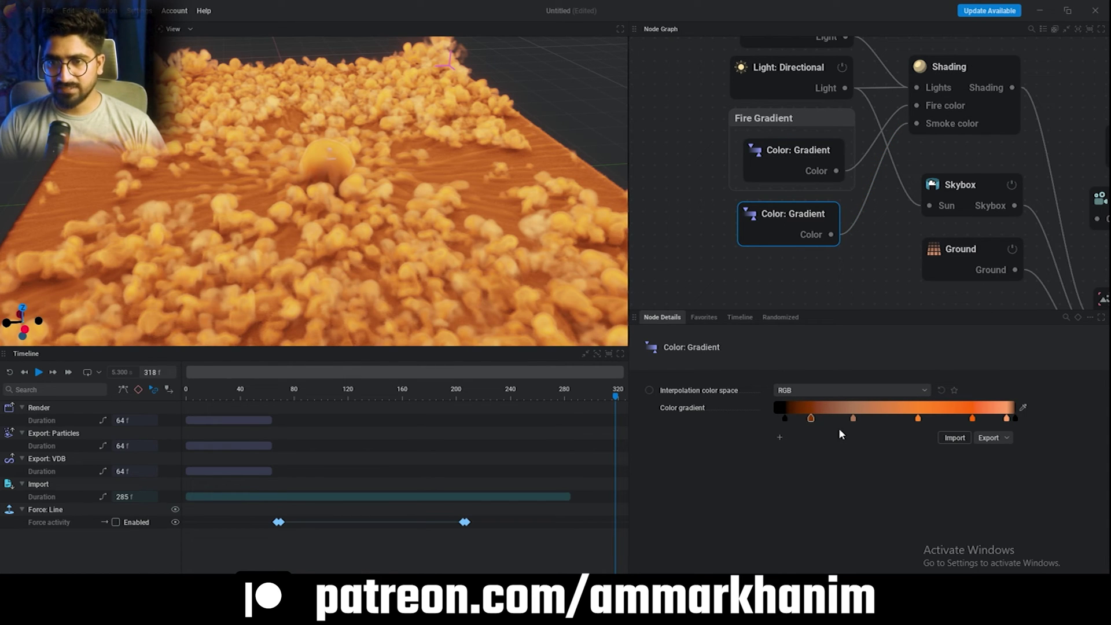
Tint the copied gradient's second and last stops purple
left_click(811, 418)
left_click_drag(925, 368, 880, 423)
left_click(1013, 540)
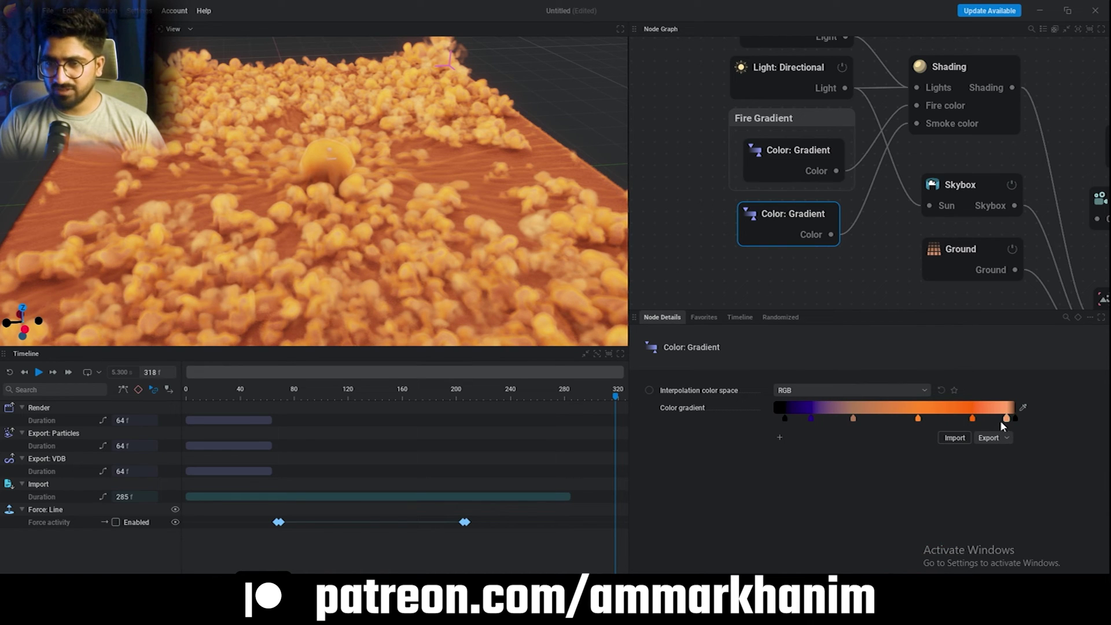
left_click(1007, 418)
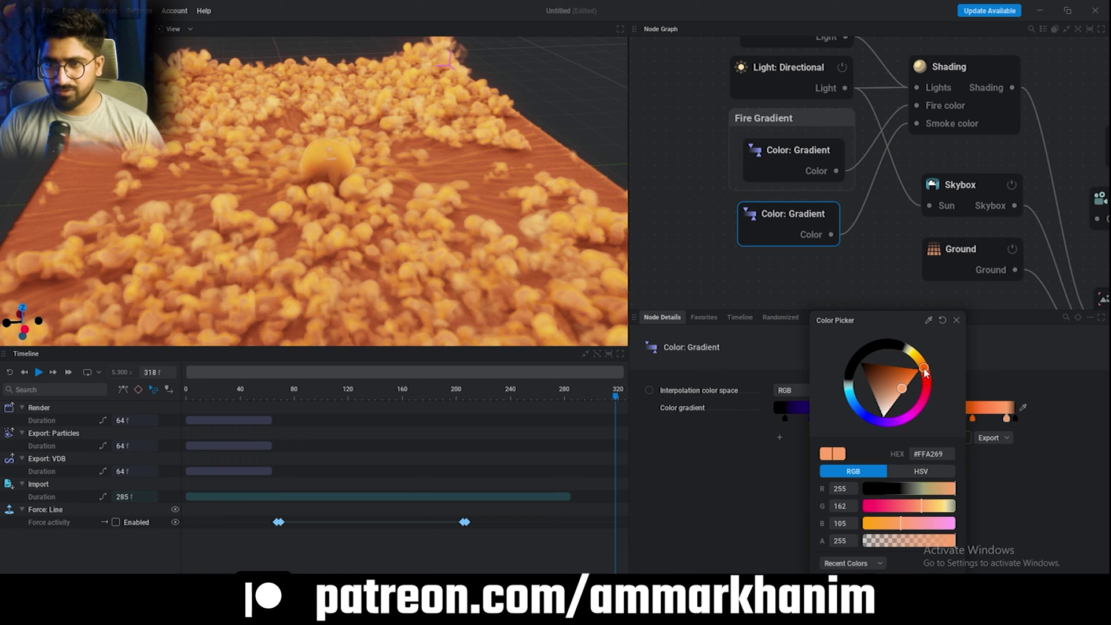
left_click_drag(925, 370, 877, 422)
left_click(797, 274)
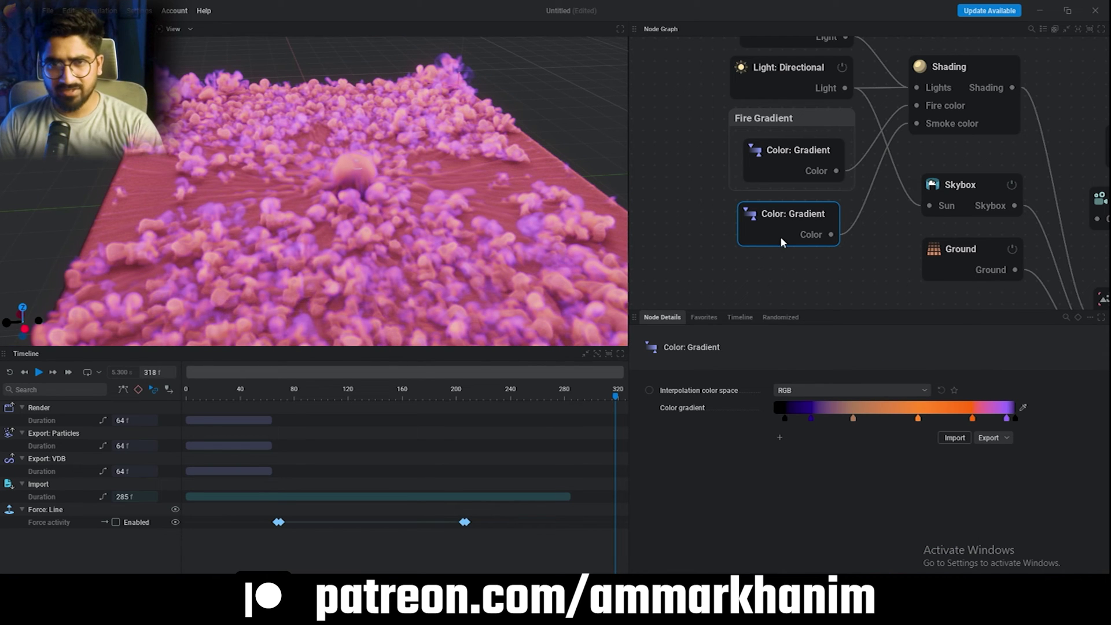
Delete the purple smoke gradient node
key("Delete")
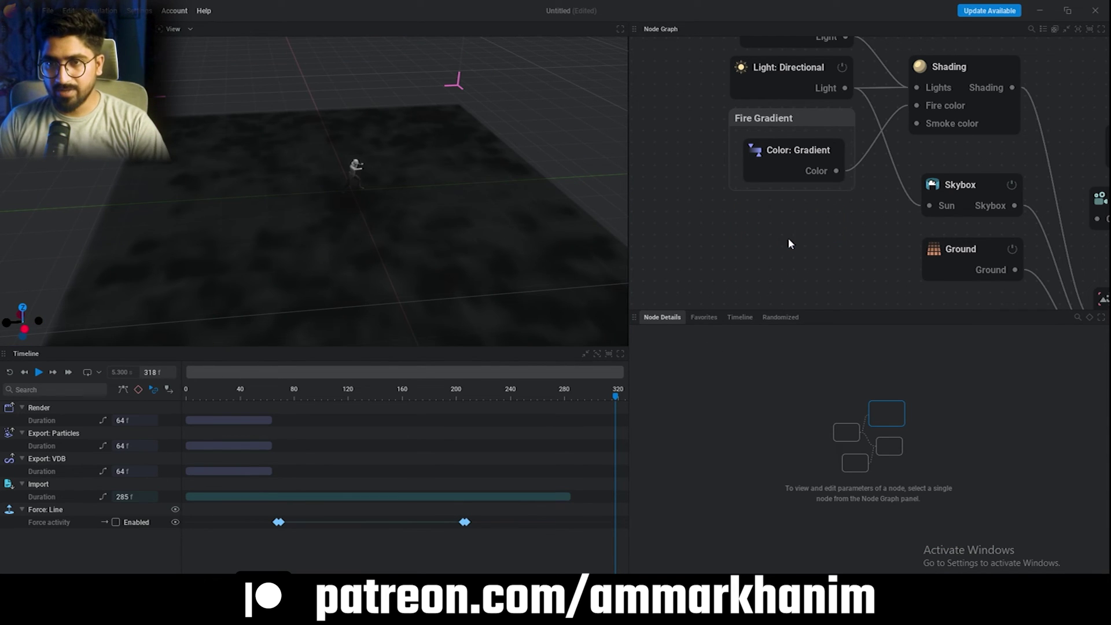
left_click(804, 158)
scroll(1029, 169, "down", 5)
scroll(887, 275, "up", 3)
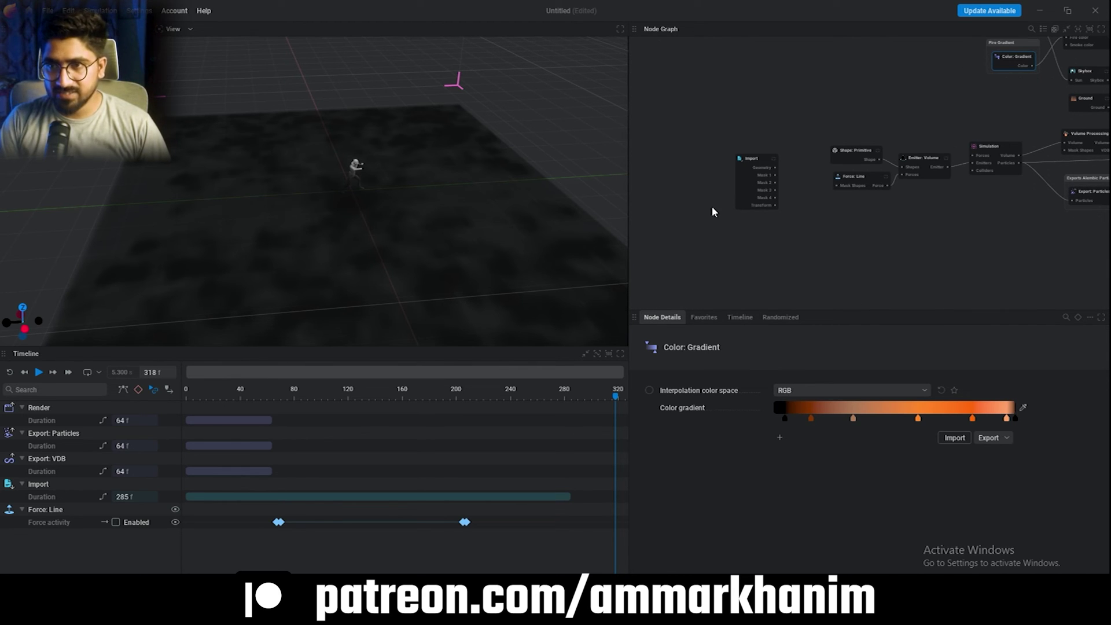
scroll(714, 208, "up", 2)
Add a second Emitter: Volume to the Simulation, shaped by the imported character's geometry
left_click_drag(1031, 141, 949, 226)
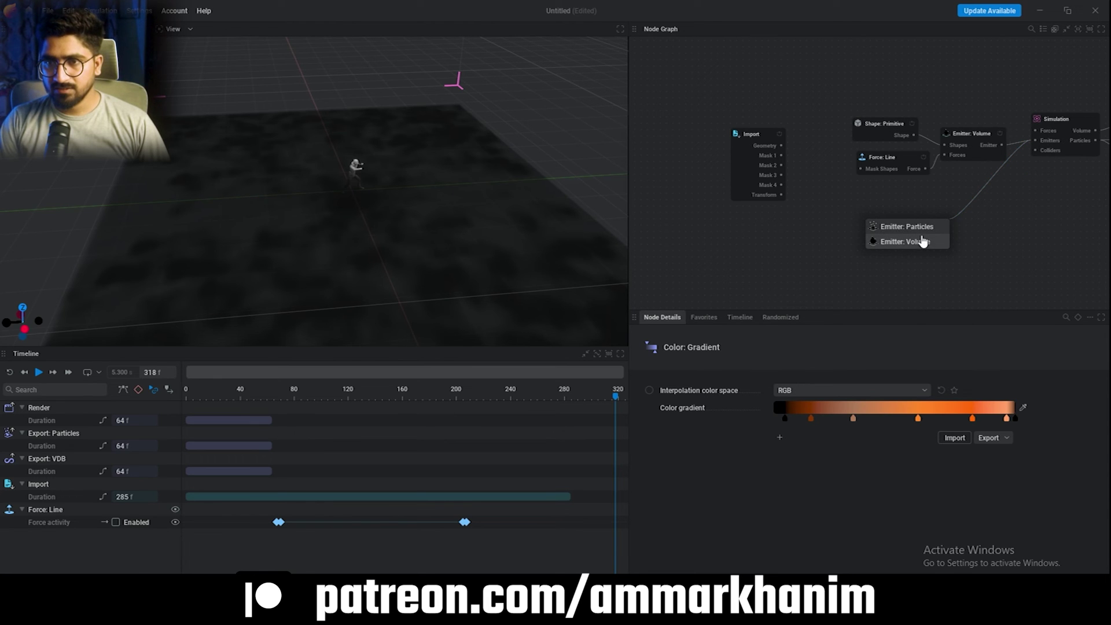
left_click(908, 241)
left_click_drag(735, 159, 706, 169)
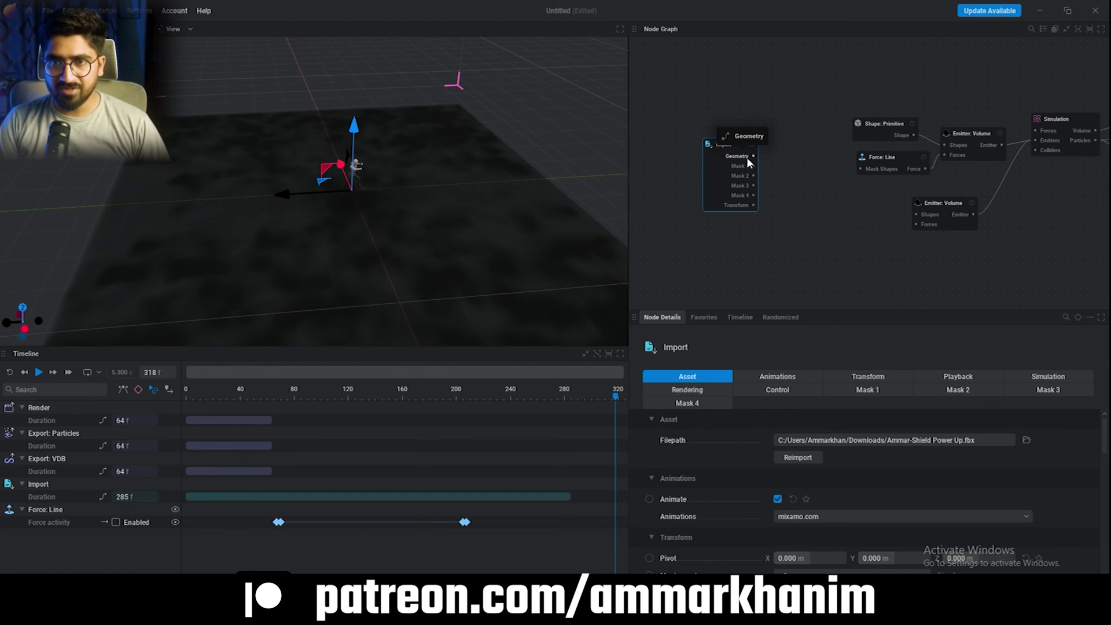
left_click_drag(753, 157, 925, 216)
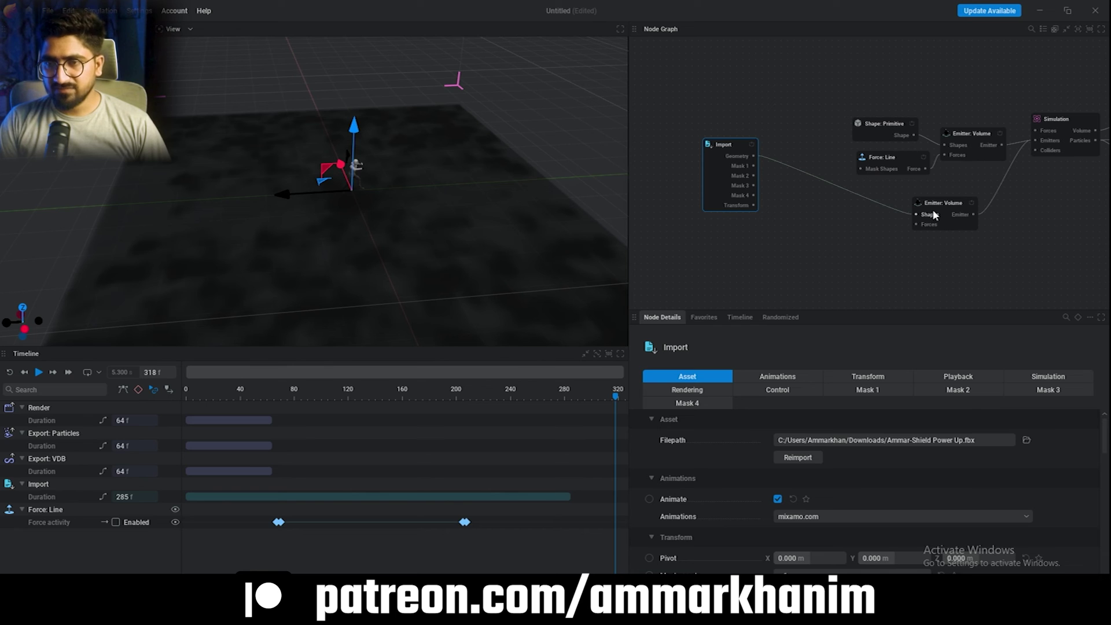
Set the new emitter's Smoke emission to No Emission
left_click(958, 215)
left_click(871, 377)
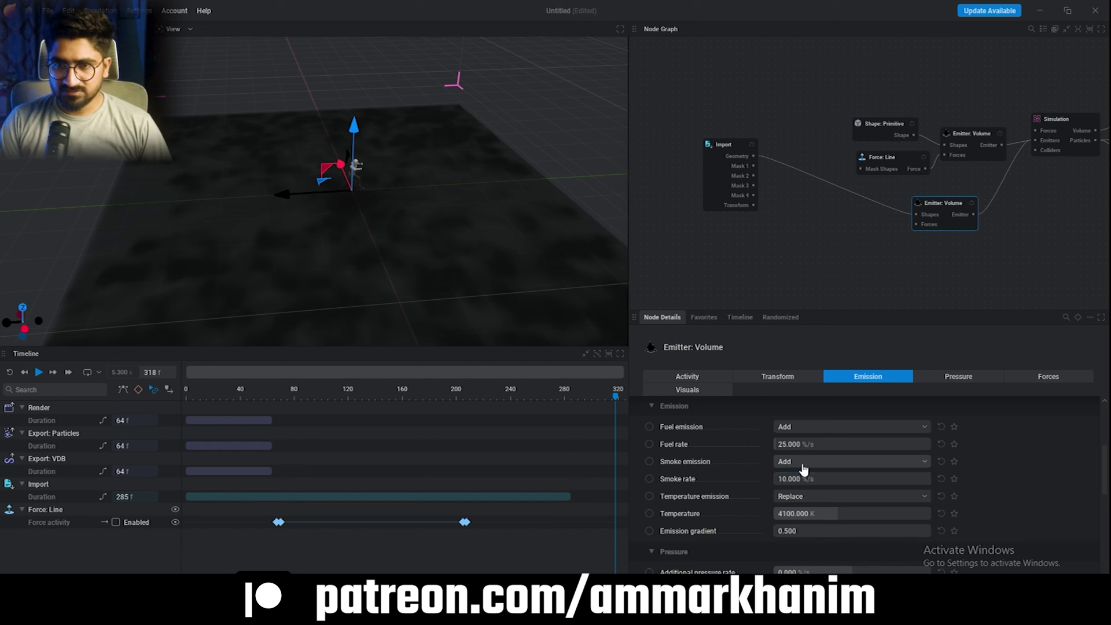
left_click(803, 463)
left_click(816, 476)
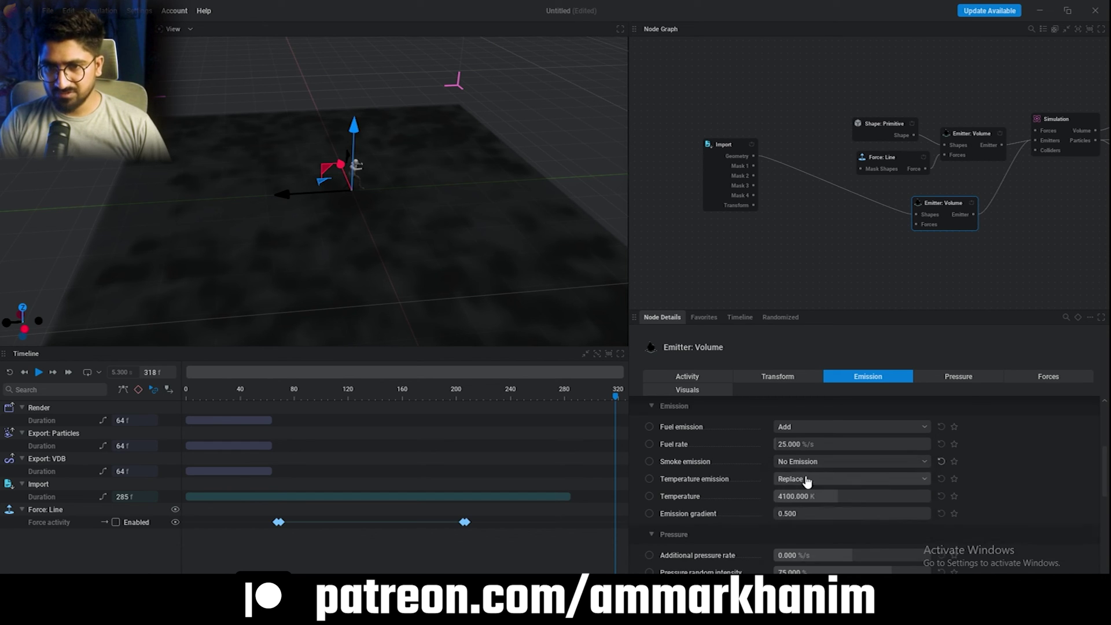
left_click(818, 241)
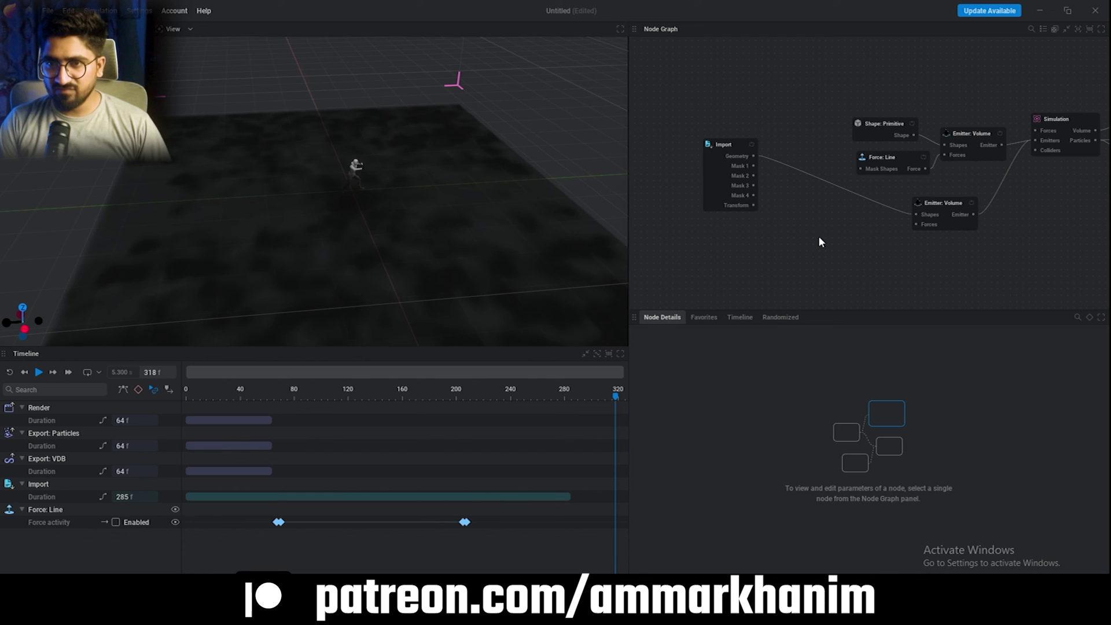
Wire Force: Line into the character emitter's Forces input and play the simulation
left_click(886, 162)
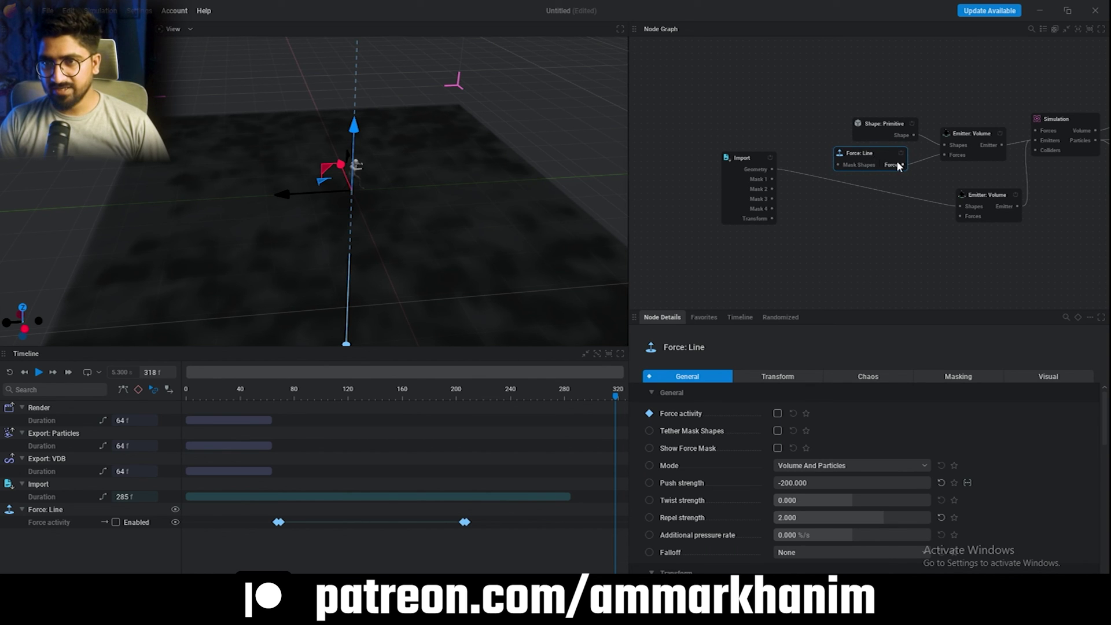
left_click_drag(903, 165, 972, 216)
key("space")
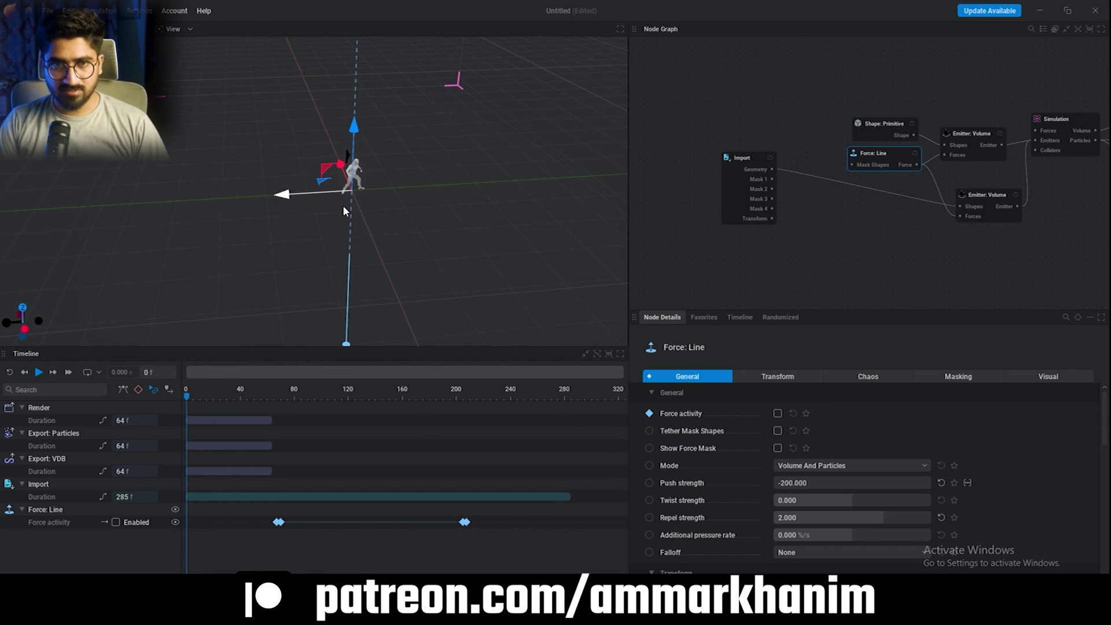
left_click(411, 218)
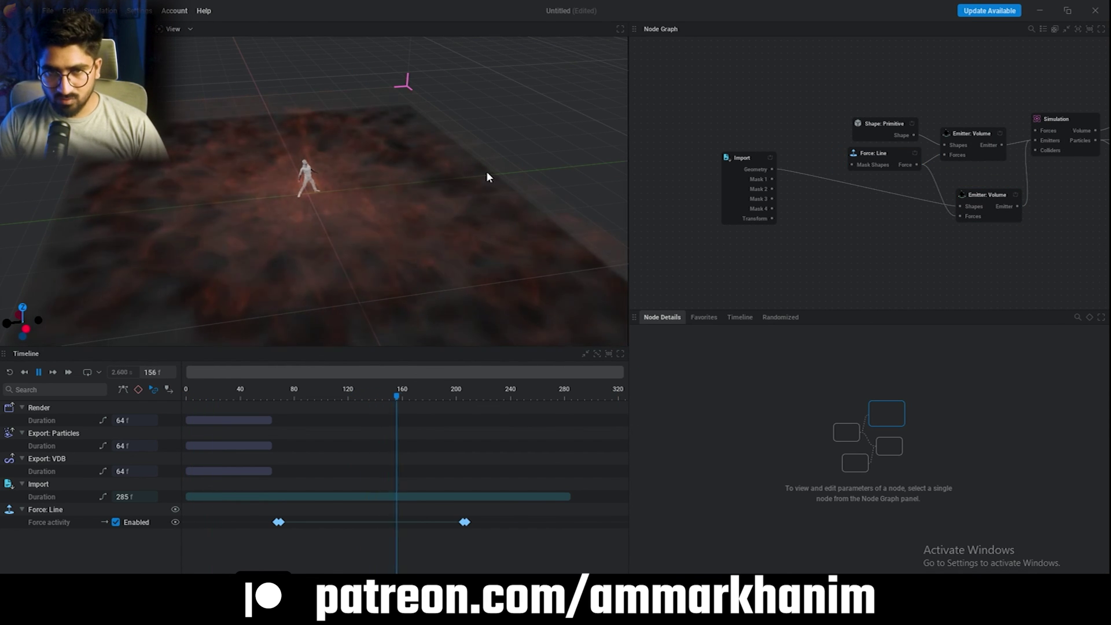